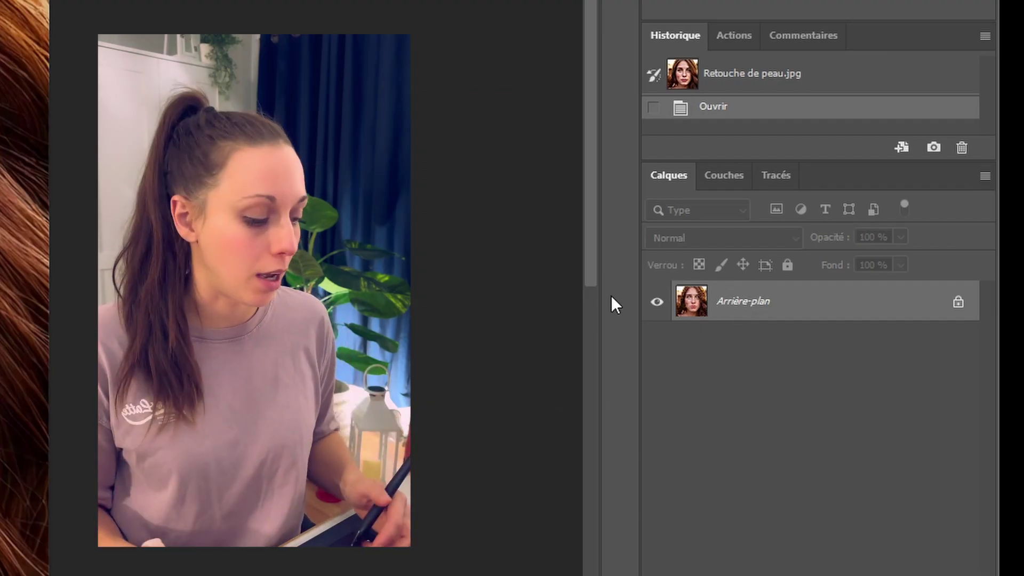
Duplicate the background layer and rename the copy Marque
{"action": "key", "text": "ctrl+j"}
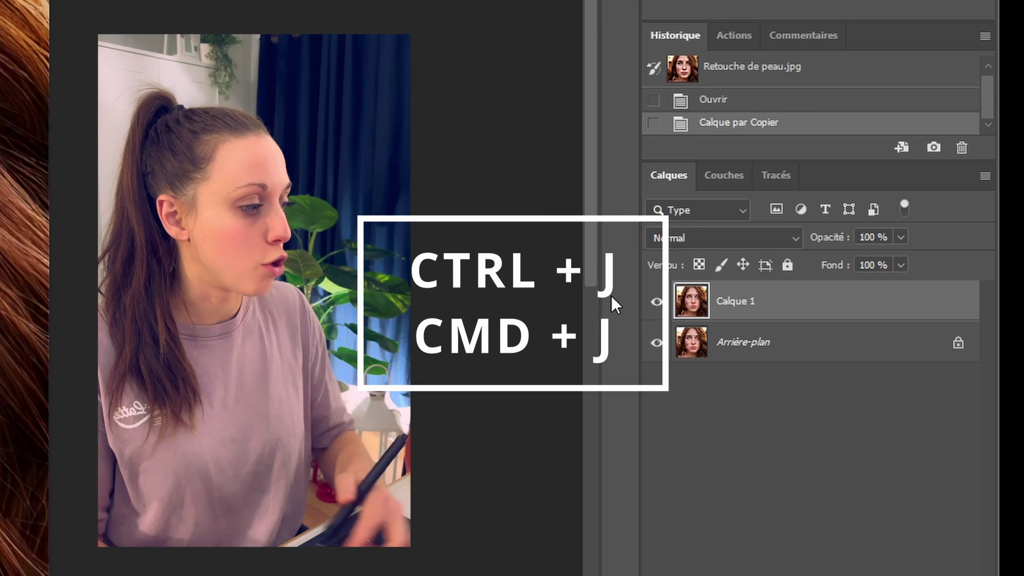
{"action": "double_click", "coordinate": [727, 302]}
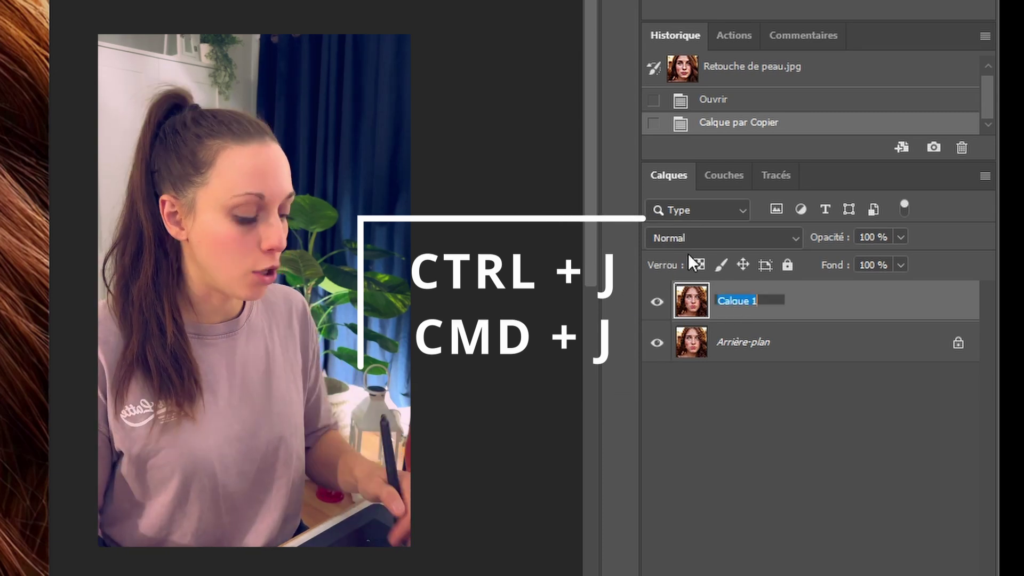
{"action": "type", "text": "Marque"}
{"action": "key", "text": "Return"}
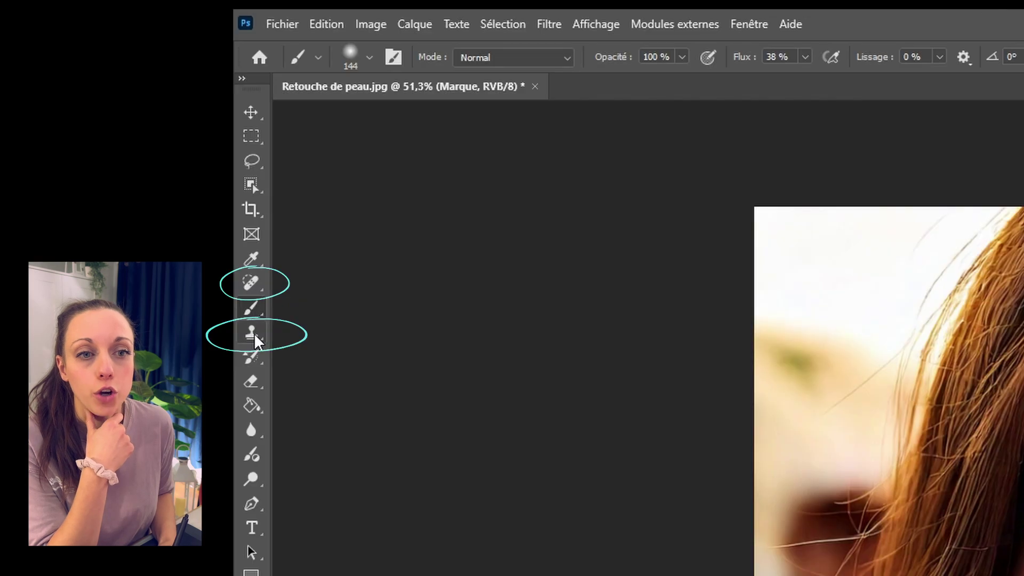
Activate the Clone Stamp tool with the soft round brush (Arrondi flou) at 102 px and 0 % hardness
{"action": "left_click", "coordinate": [10, 148]}
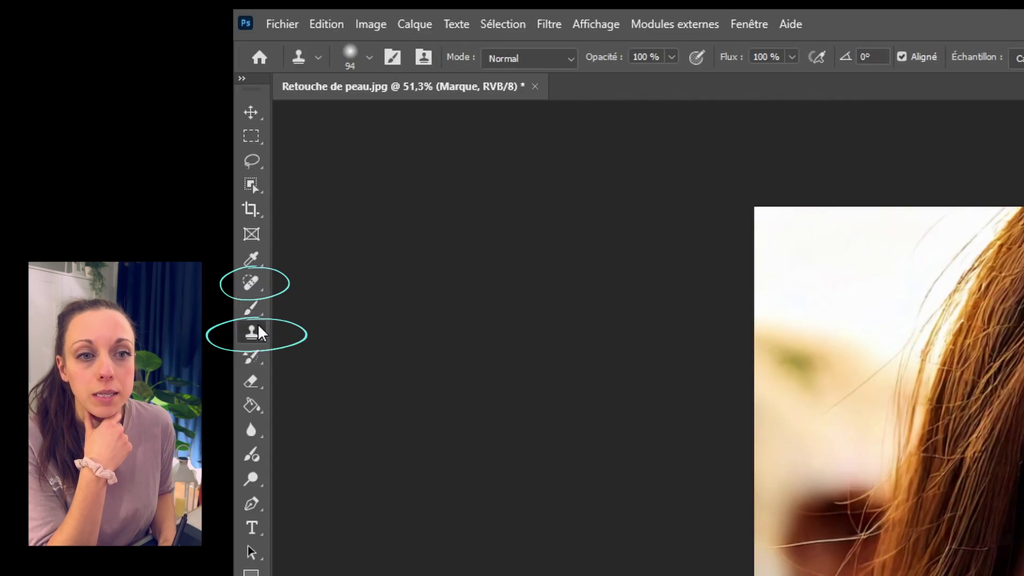
{"action": "left_click", "coordinate": [255, 289]}
{"action": "left_click", "coordinate": [254, 333]}
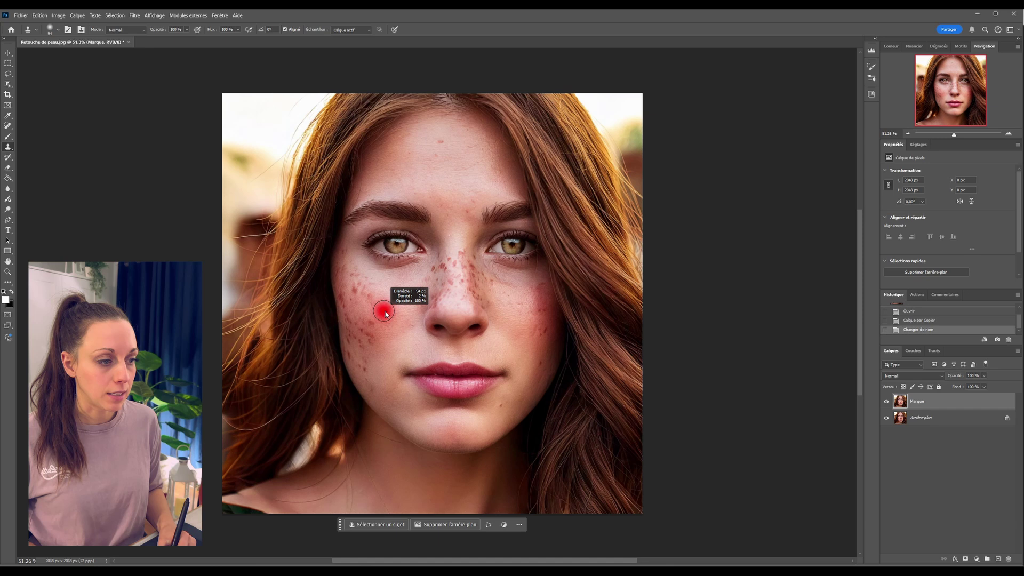
{"action": "left_click_drag", "start_coordinate": [385, 314], "coordinate": [378, 309]}
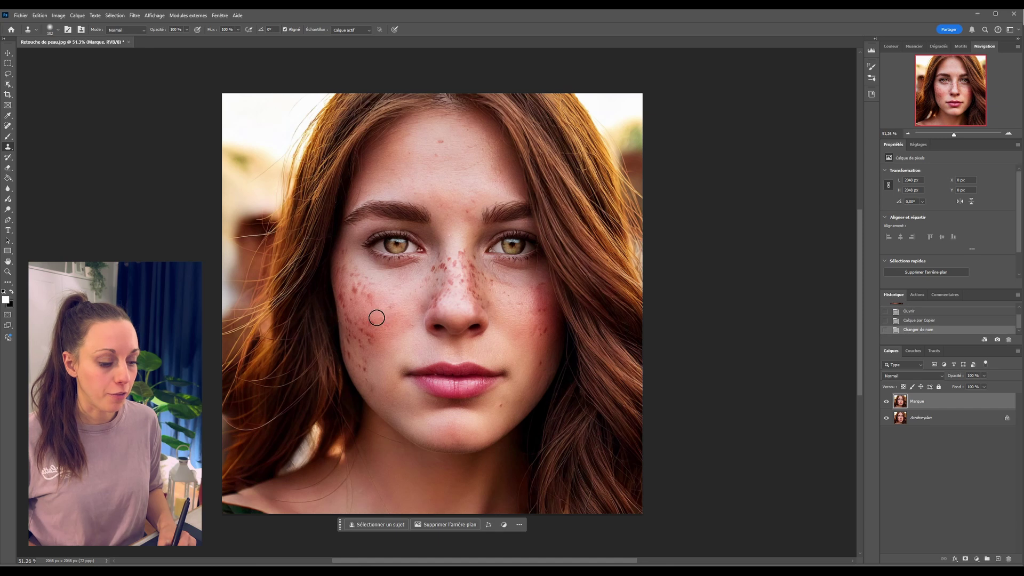
{"action": "left_click", "coordinate": [58, 30]}
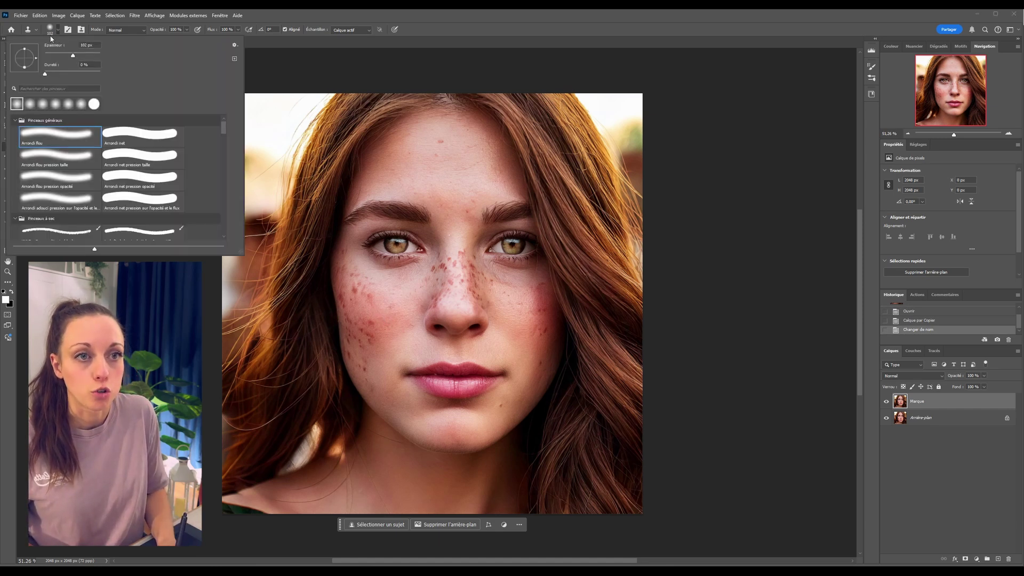
{"action": "right_click", "coordinate": [369, 190]}
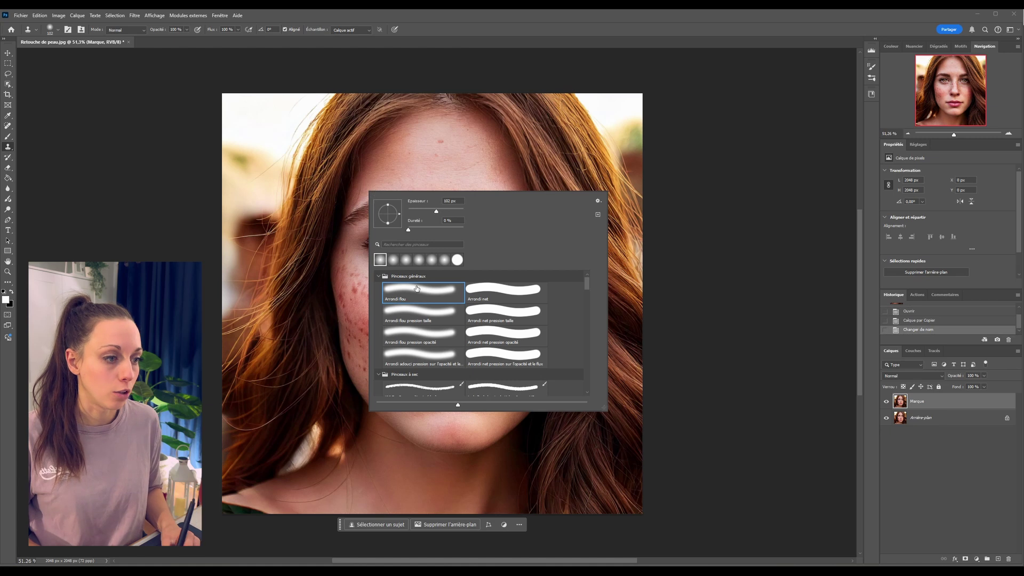
{"action": "key", "text": "Return"}
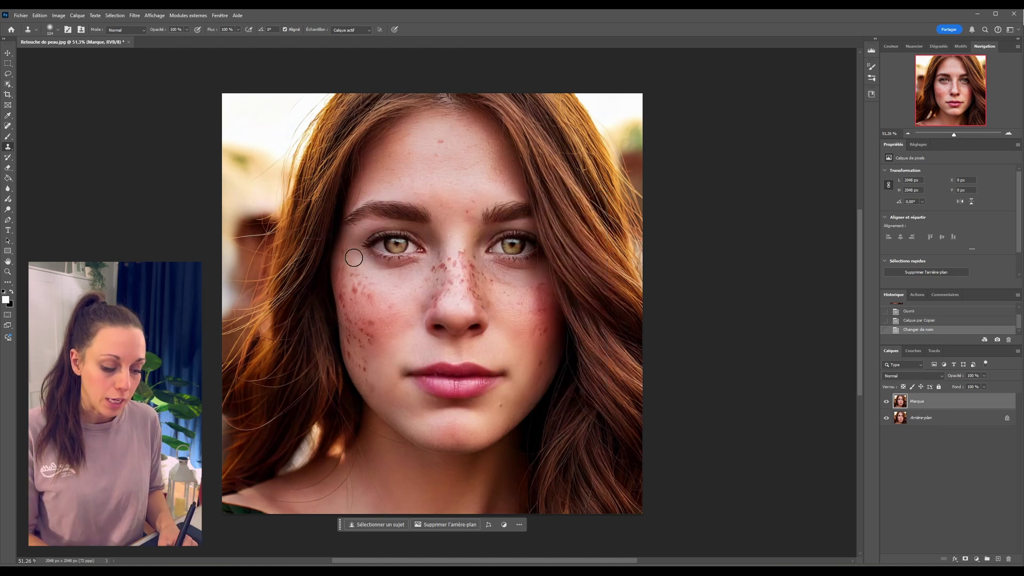
Sample clear skin on the left cheek in the photo and clone it over the nearby red spots
{"action": "key", "text": "alt"}
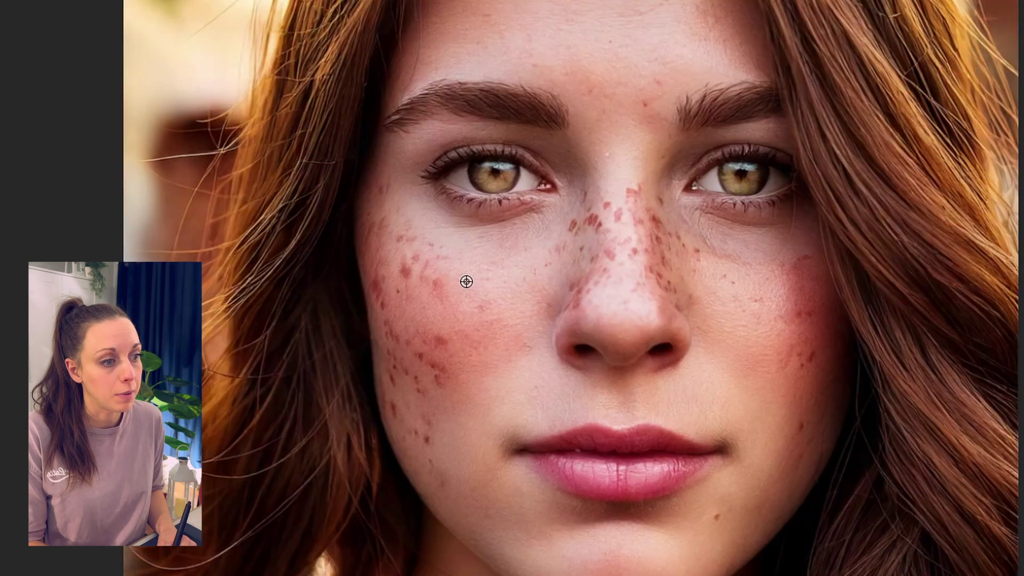
{"action": "left_click", "coordinate": [466, 281], "text": "alt"}
{"action": "mouse_move", "coordinate": [448, 277]}
{"action": "left_mouse_down"}
{"action": "mouse_move", "coordinate": [424, 246]}
{"action": "mouse_move", "coordinate": [410, 242]}
{"action": "mouse_move", "coordinate": [429, 262]}
{"action": "mouse_move", "coordinate": [408, 268]}
{"action": "mouse_move", "coordinate": [447, 293]}
{"action": "left_mouse_up"}
{"action": "left_click", "coordinate": [437, 288]}
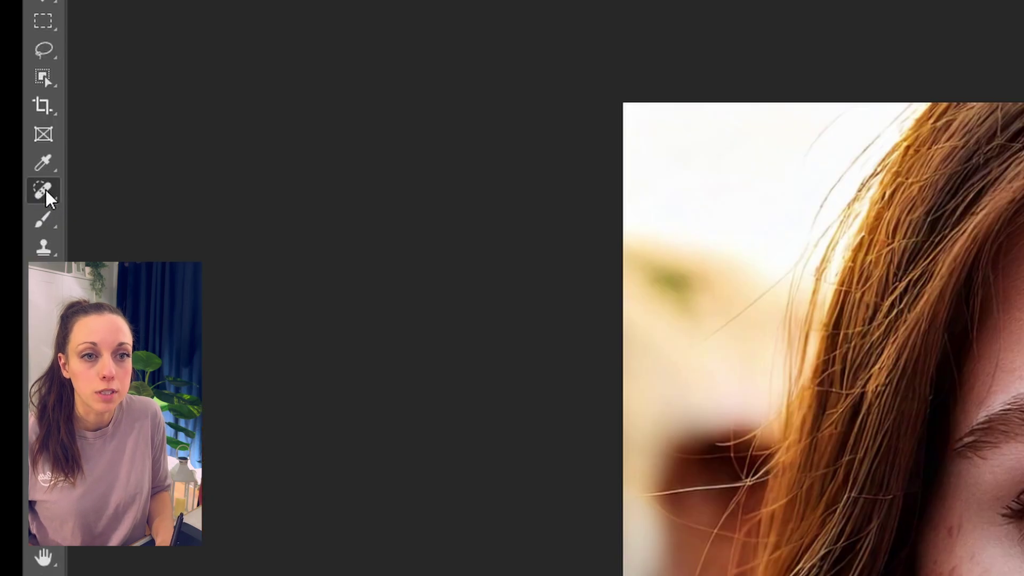
Remove the spots beside the eye and on the upper left cheek in the photo with the Spot Healing Brush
{"action": "right_click", "coordinate": [54, 196]}
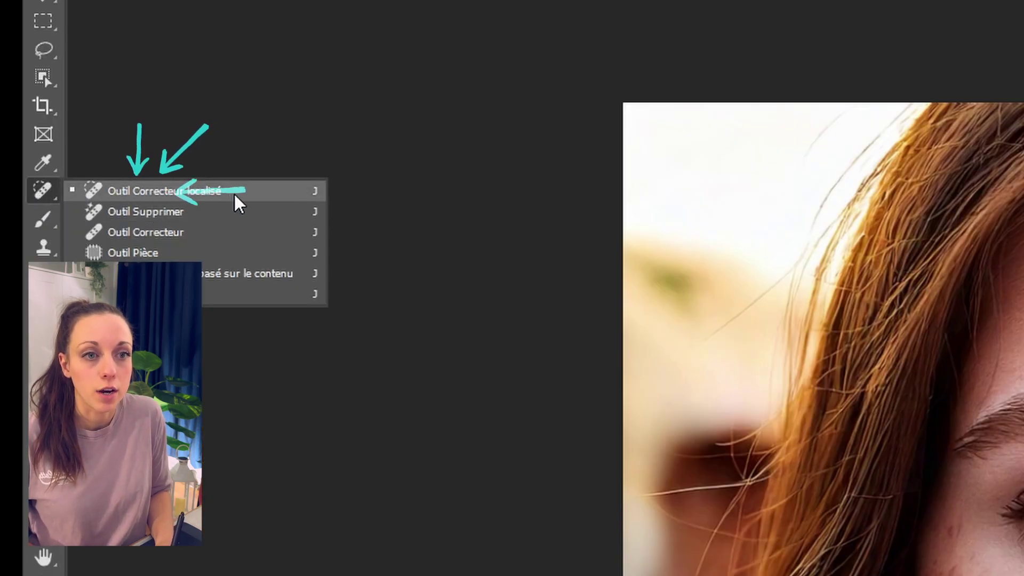
{"action": "left_click", "coordinate": [250, 195]}
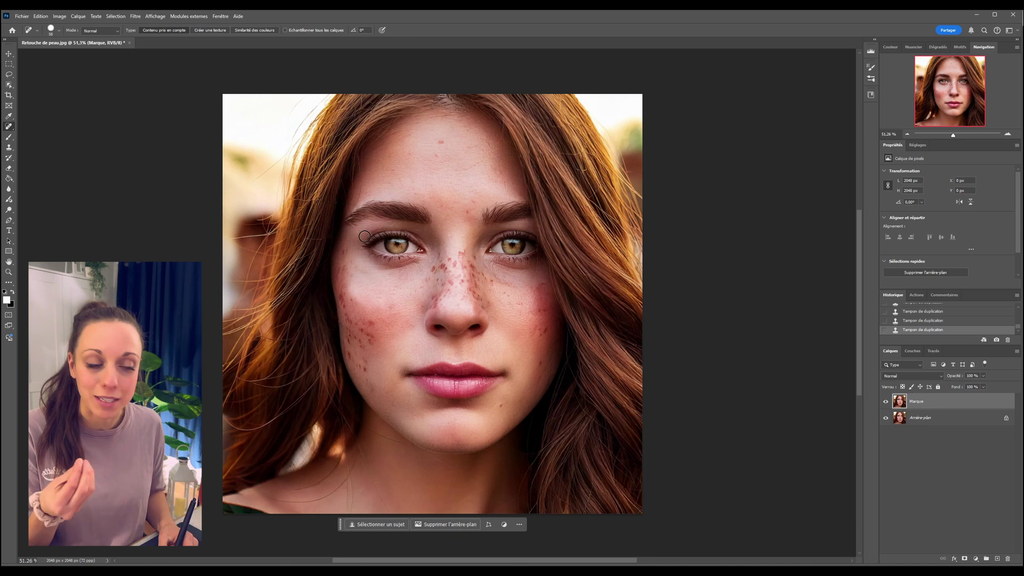
{"action": "left_click", "coordinate": [345, 251]}
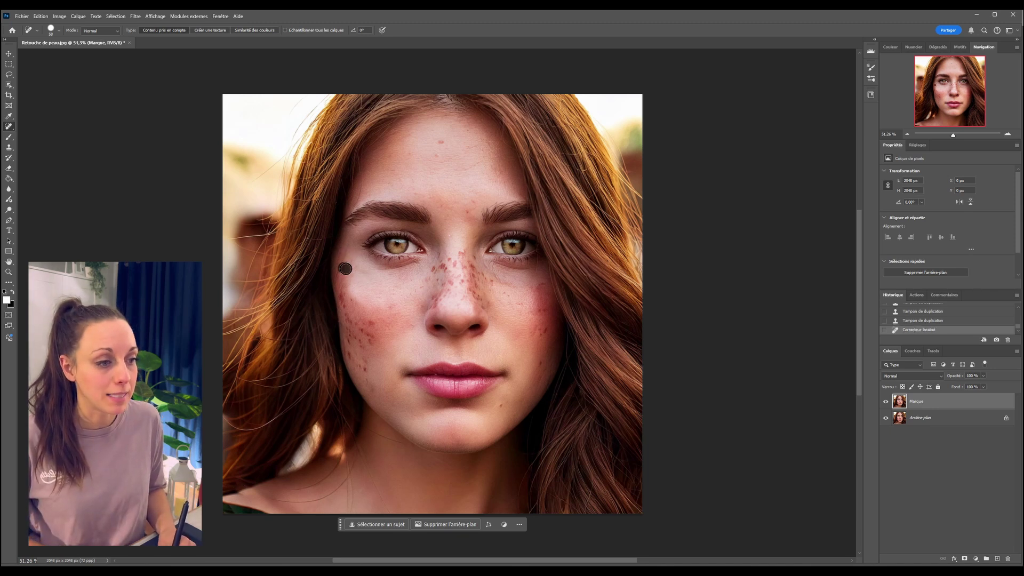
{"action": "left_click", "coordinate": [345, 269]}
{"action": "left_click", "coordinate": [341, 291]}
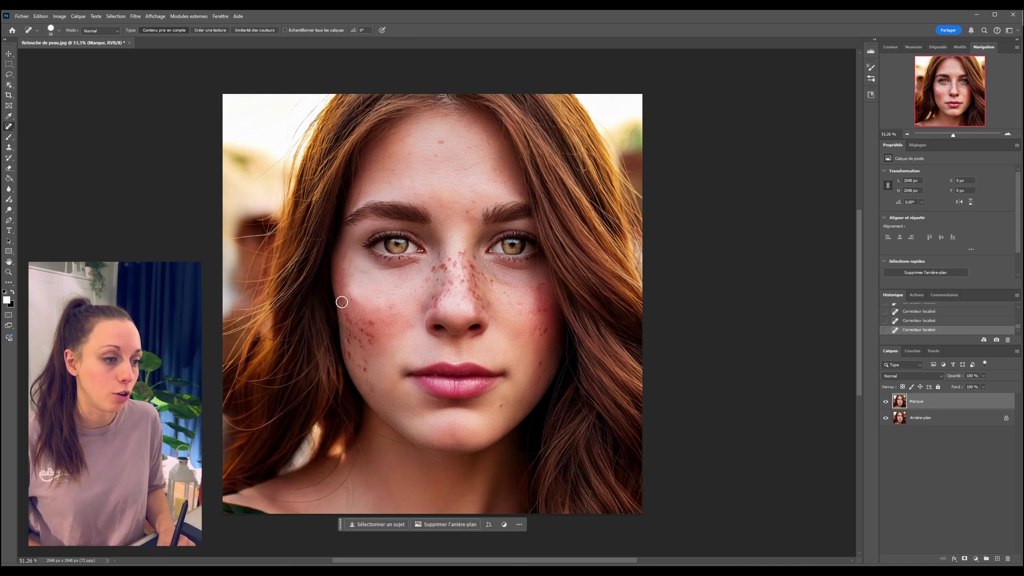
{"action": "left_click", "coordinate": [372, 324]}
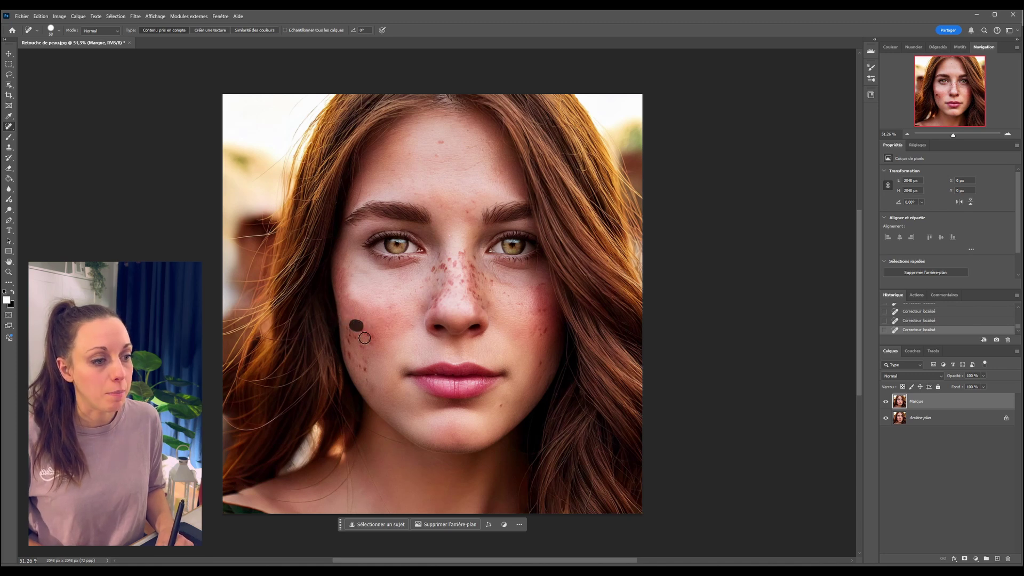
Heal the spots on the lower left cheek in the photo, undoing the broad stroke and redoing the area with smaller ones
{"action": "mouse_move", "coordinate": [345, 324]}
{"action": "left_mouse_down"}
{"action": "mouse_move", "coordinate": [359, 368]}
{"action": "mouse_move", "coordinate": [348, 337]}
{"action": "mouse_move", "coordinate": [363, 353]}
{"action": "mouse_move", "coordinate": [368, 325]}
{"action": "mouse_move", "coordinate": [367, 348]}
{"action": "left_mouse_up"}
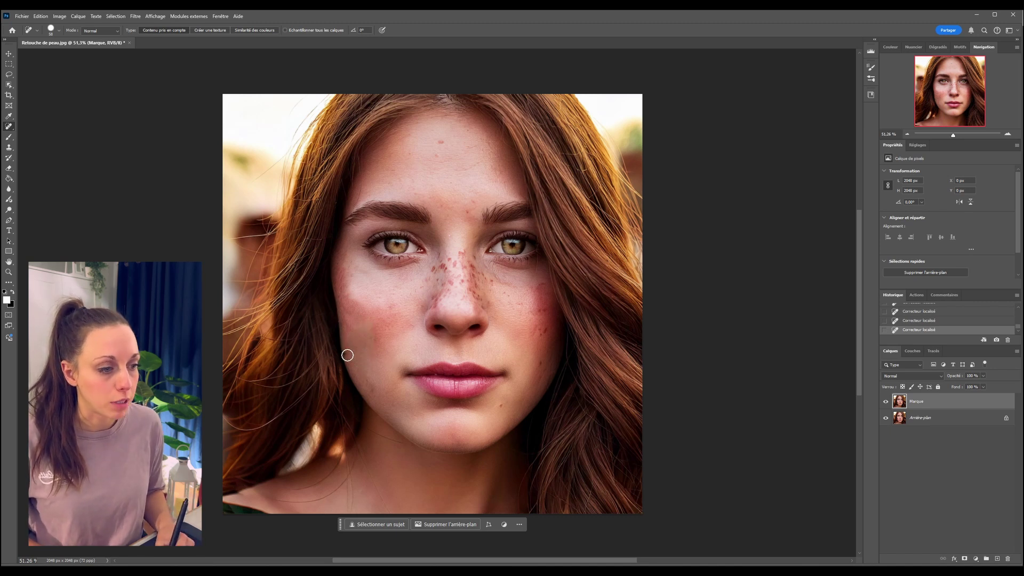
{"action": "key", "text": "ctrl+z"}
{"action": "mouse_move", "coordinate": [372, 336]}
{"action": "left_mouse_down"}
{"action": "mouse_move", "coordinate": [368, 358]}
{"action": "mouse_move", "coordinate": [353, 334]}
{"action": "mouse_move", "coordinate": [362, 354]}
{"action": "mouse_move", "coordinate": [347, 346]}
{"action": "mouse_move", "coordinate": [371, 376]}
{"action": "mouse_move", "coordinate": [372, 323]}
{"action": "left_mouse_up"}
{"action": "left_click", "coordinate": [357, 331]}
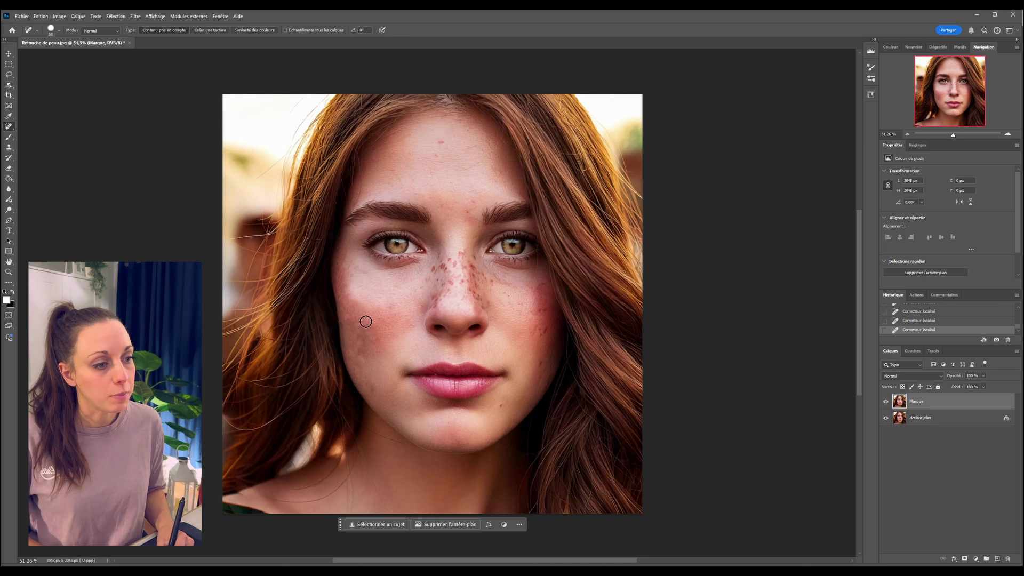
{"action": "left_click", "coordinate": [366, 321]}
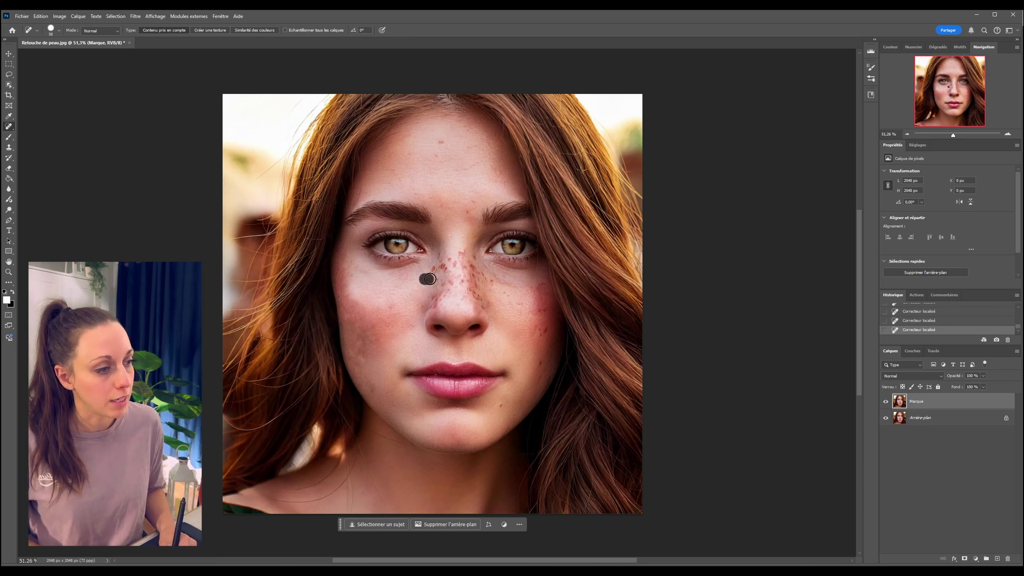
Heal the freckles and red spots along the left side of the nose in the photo
{"action": "left_click_drag", "start_coordinate": [429, 278], "coordinate": [430, 277]}
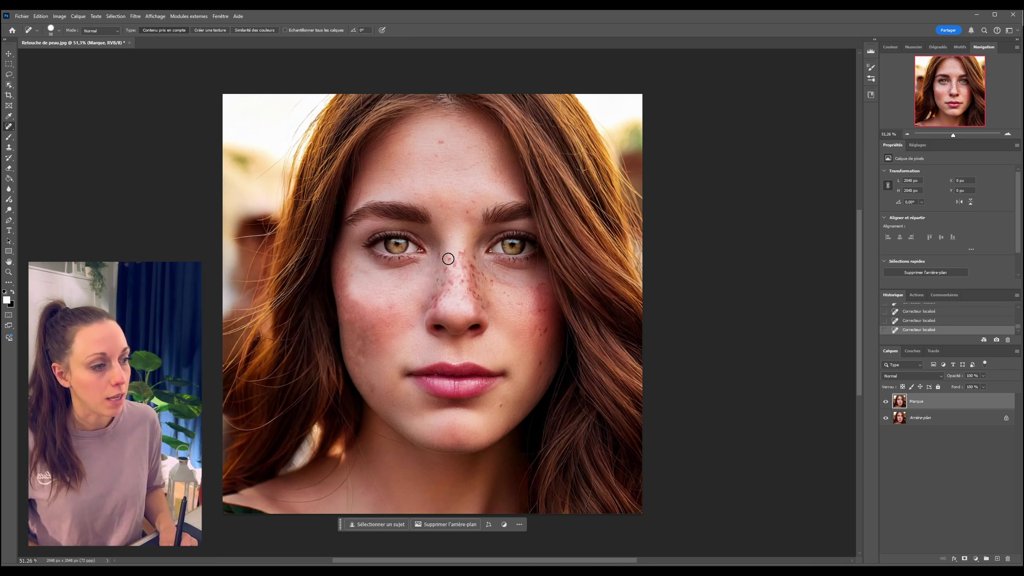
{"action": "left_click", "coordinate": [445, 271]}
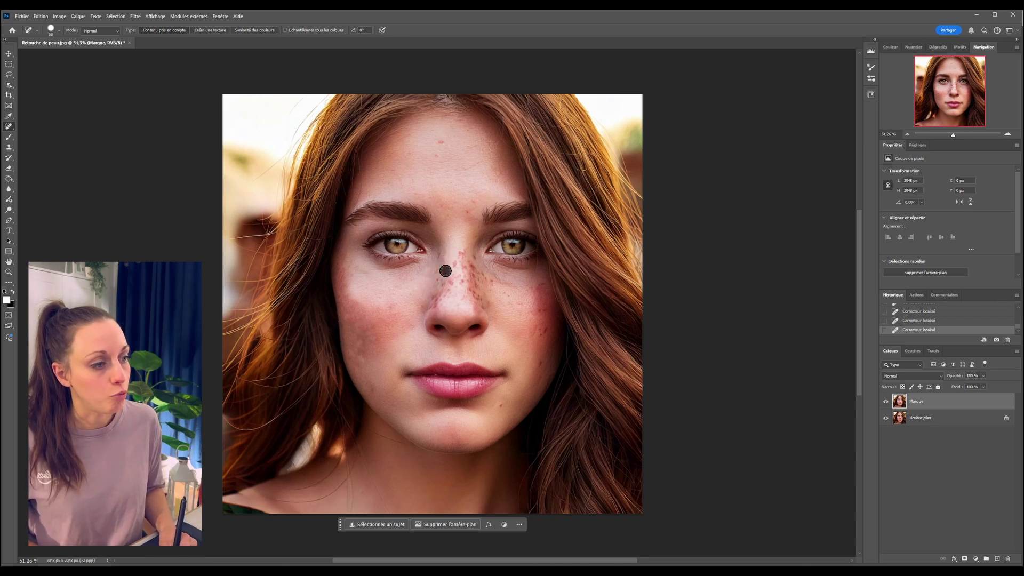
{"action": "left_click", "coordinate": [433, 296]}
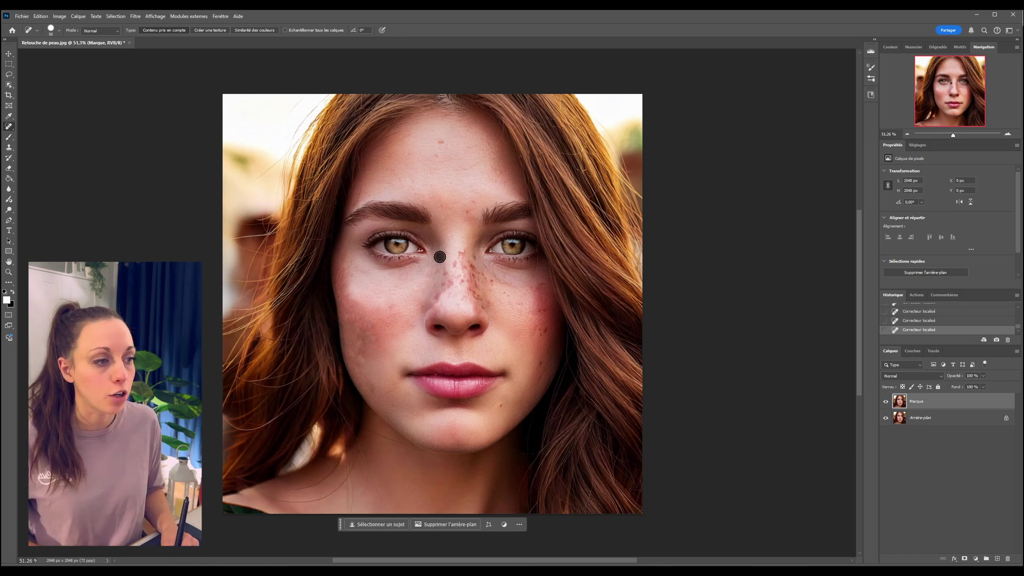
{"action": "left_click", "coordinate": [443, 283]}
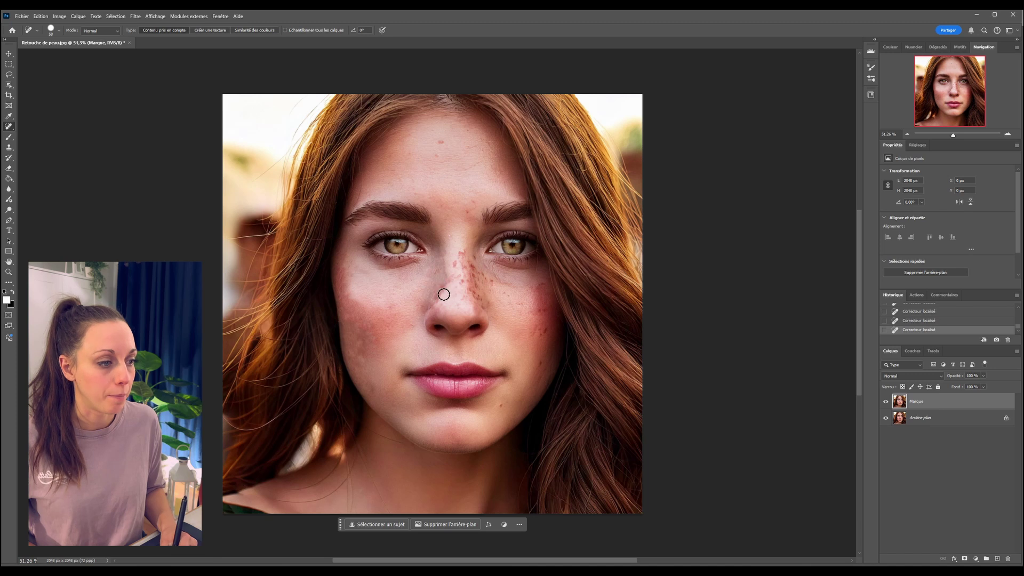
Switch to the Clone Stamp and cover the dark marks on the right side of the nose and the adjacent cheek
{"action": "left_click", "coordinate": [9, 147]}
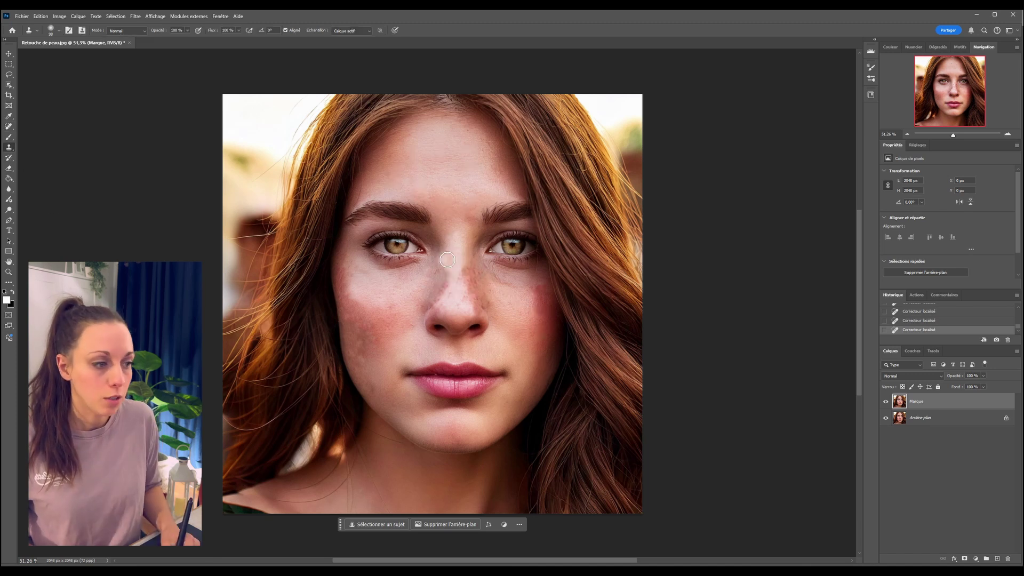
{"action": "right_click", "coordinate": [472, 281], "text": "alt"}
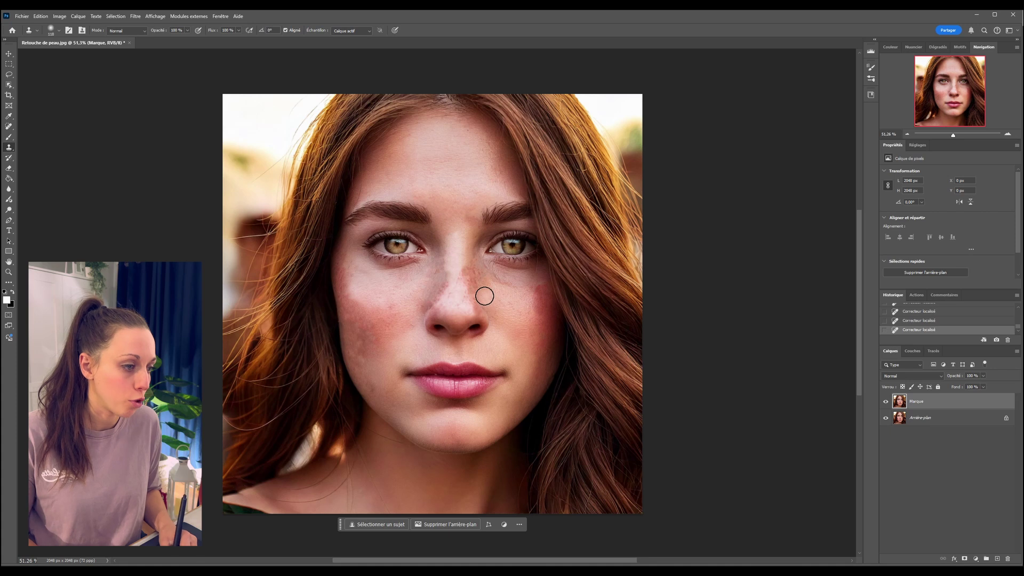
{"action": "left_click", "coordinate": [483, 289]}
{"action": "left_click", "coordinate": [480, 283]}
{"action": "left_click", "coordinate": [478, 282]}
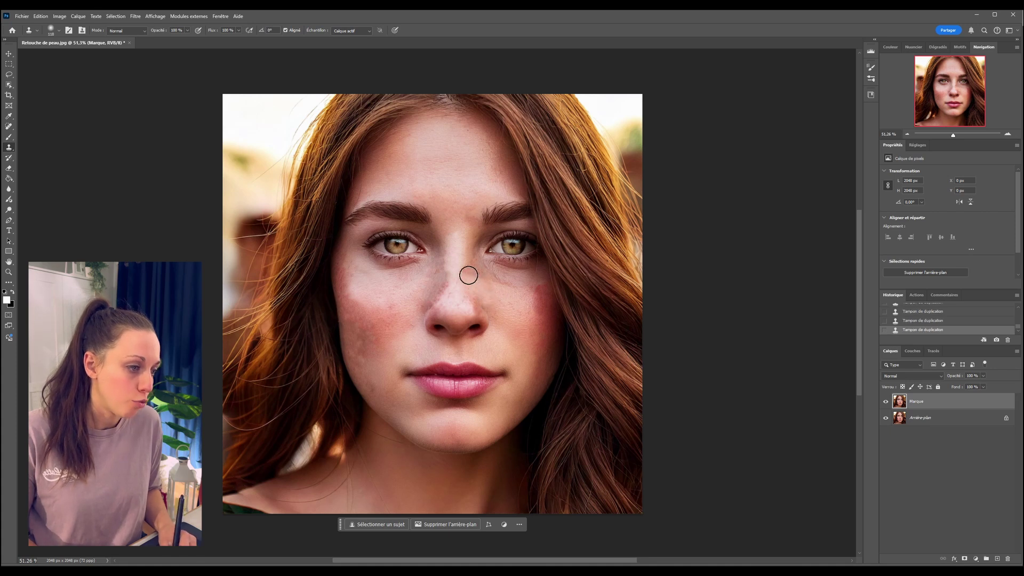
{"action": "left_click", "coordinate": [507, 297]}
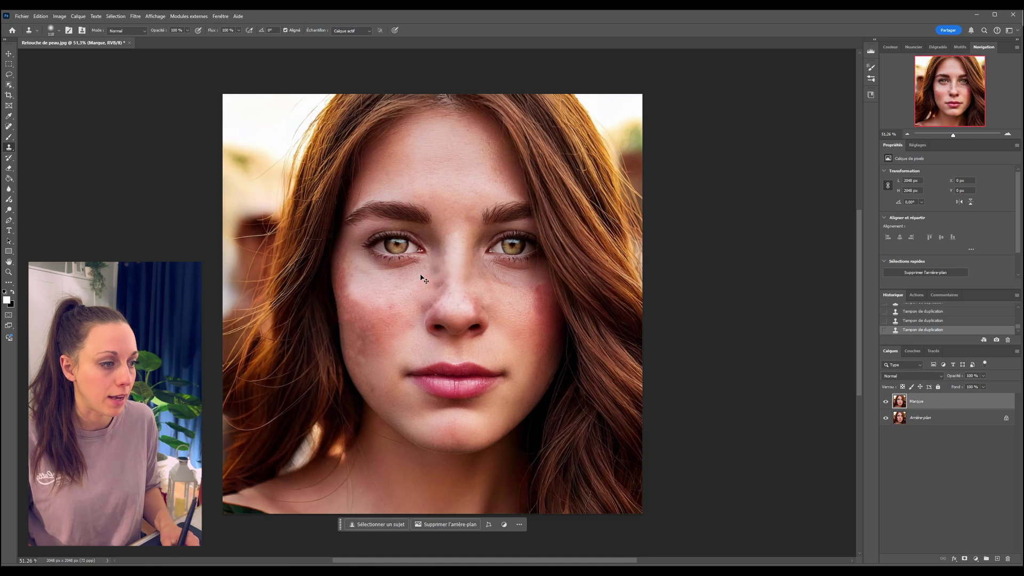
Check the last clone stroke by undoing and redoing it, then even out the nose and cheeks with a larger Clone Stamp brush
{"action": "key", "text": "ctrl+z"}
{"action": "key", "text": "bracketright"}
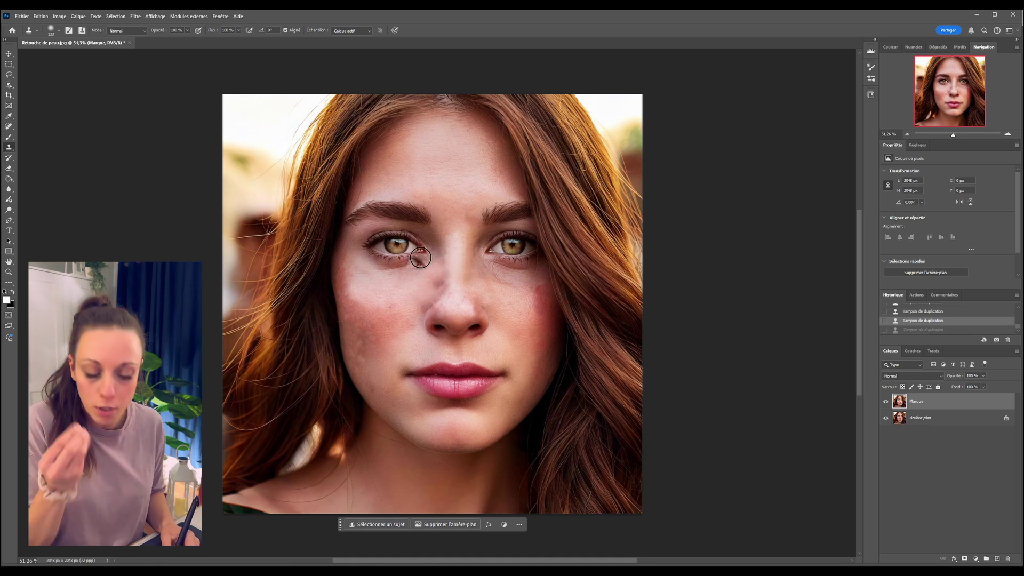
{"action": "key", "text": "ctrl+shift+z"}
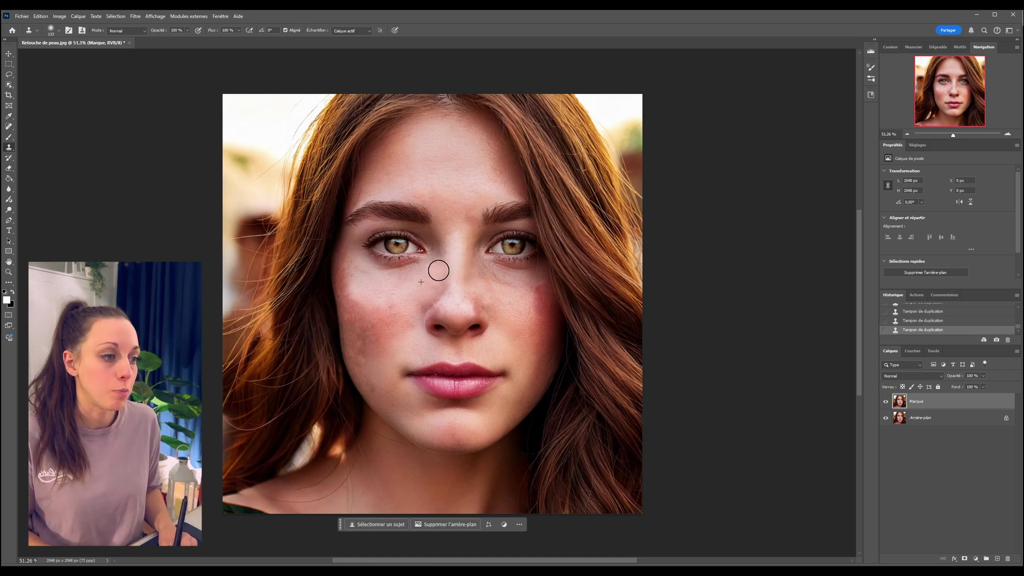
{"action": "key", "text": "bracketright"}
{"action": "right_click", "coordinate": [407, 299], "text": "alt"}
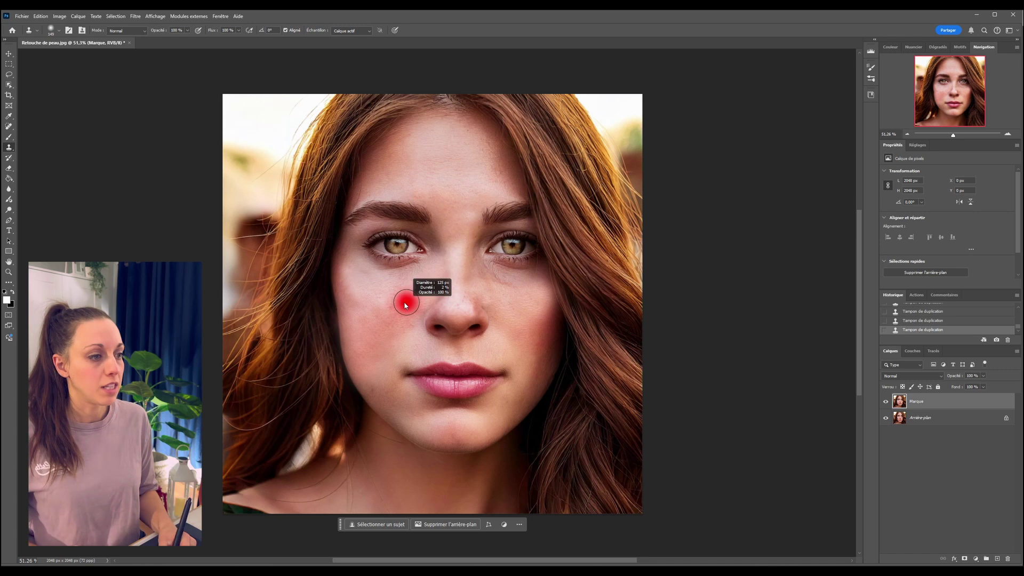
{"action": "right_click", "coordinate": [405, 275], "text": "alt"}
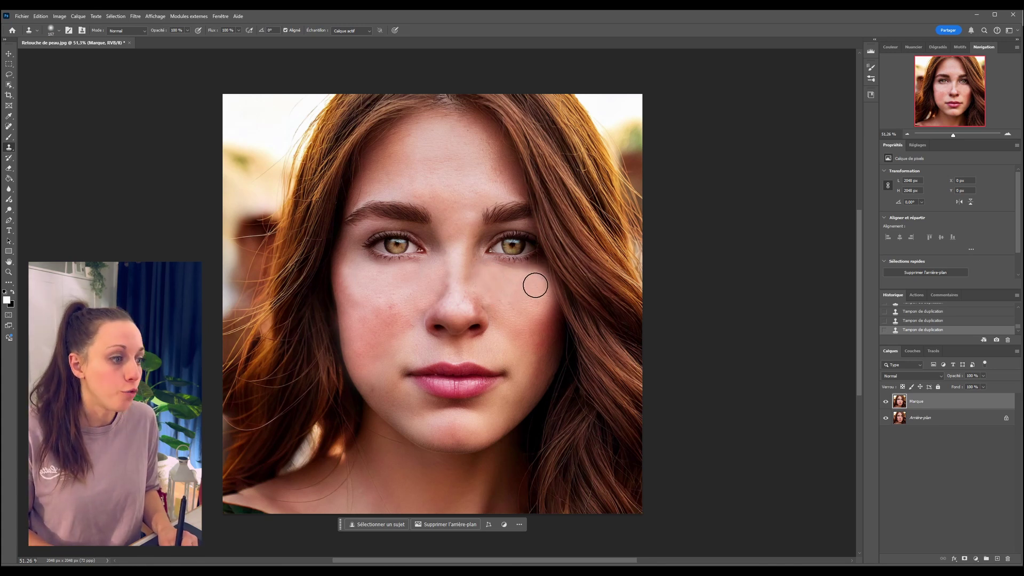
{"action": "scroll", "coordinate": [446, 297], "scroll_direction": "down", "scroll_amount": 1}
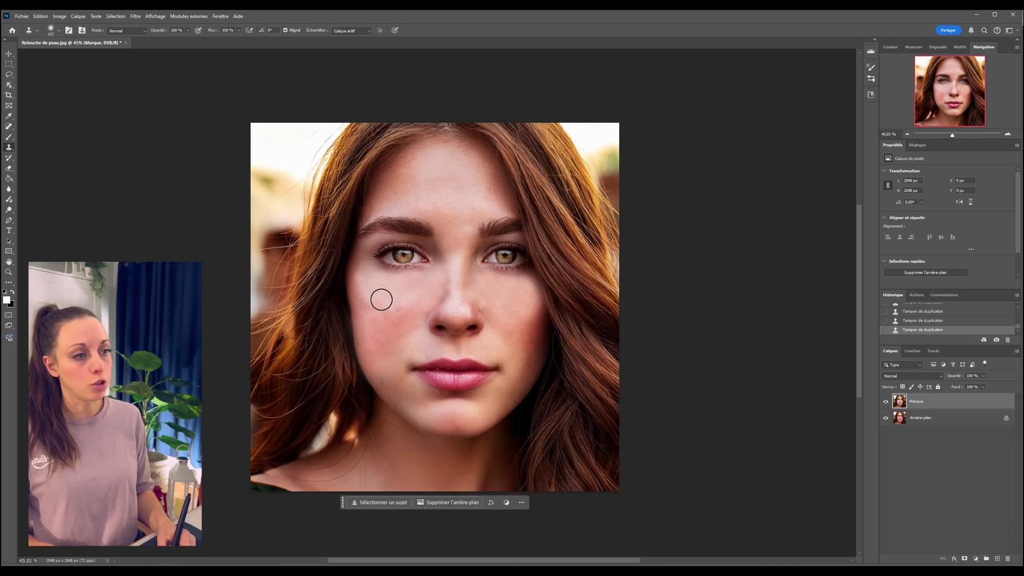
Compare the portrait before and after the spot retouching by toggling the visibility of the Marque layer
{"action": "left_click", "coordinate": [10, 75]}
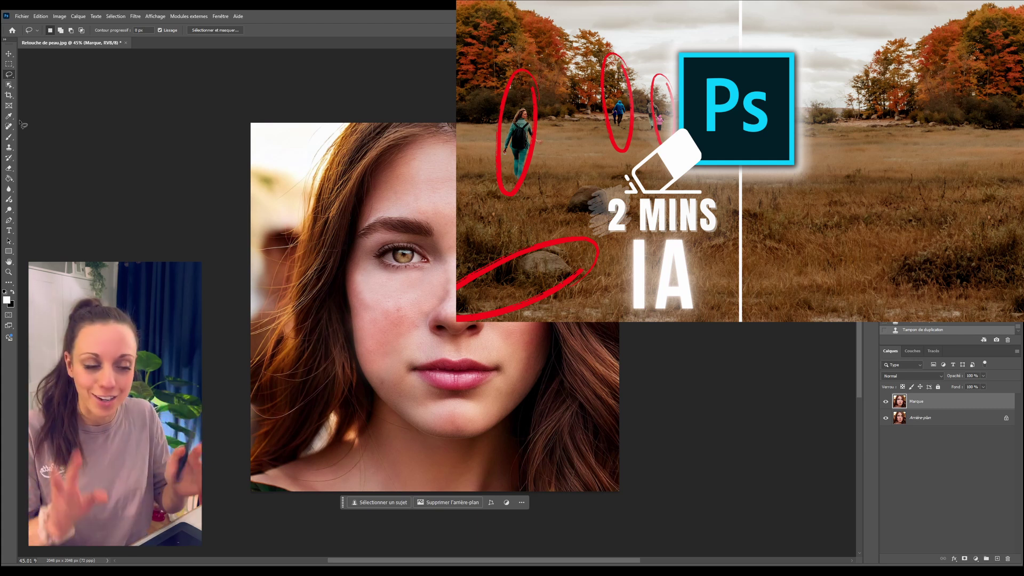
{"action": "scroll", "coordinate": [526, 320], "scroll_direction": "up", "scroll_amount": 1}
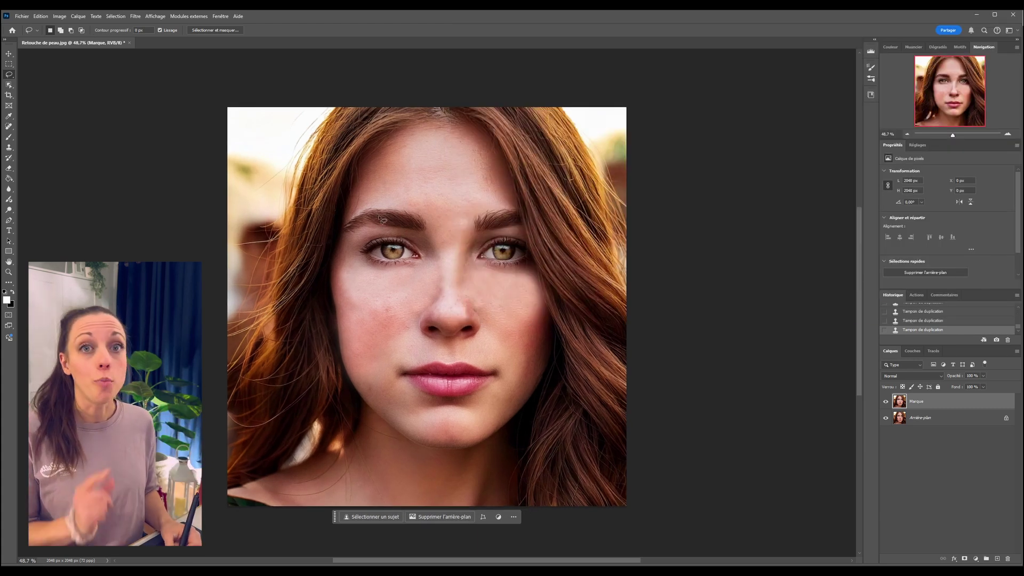
{"action": "left_click", "coordinate": [886, 402]}
{"action": "left_click", "coordinate": [887, 403]}
{"action": "left_click", "coordinate": [887, 404]}
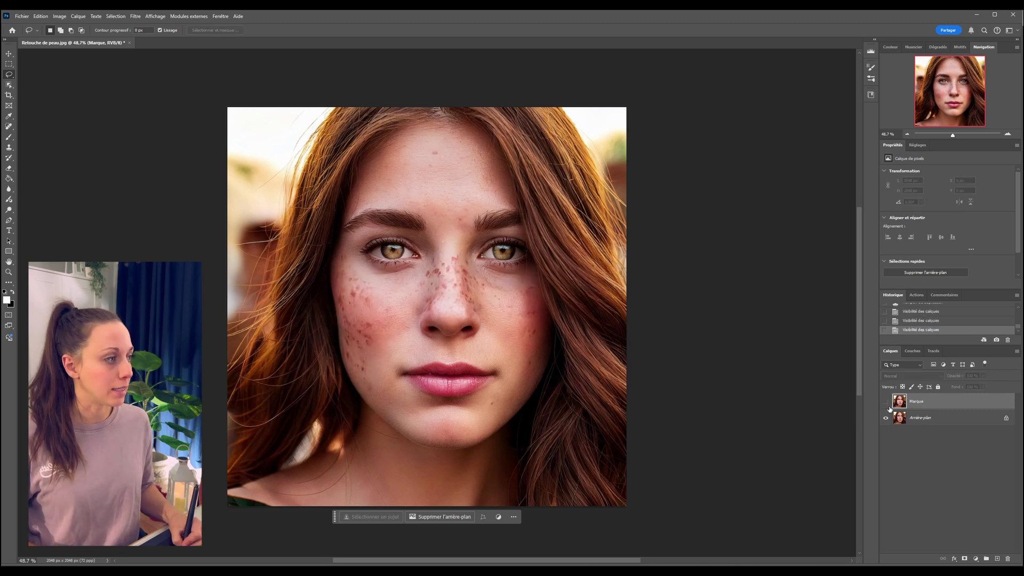
{"action": "left_click", "coordinate": [887, 404]}
{"action": "left_click", "coordinate": [886, 403]}
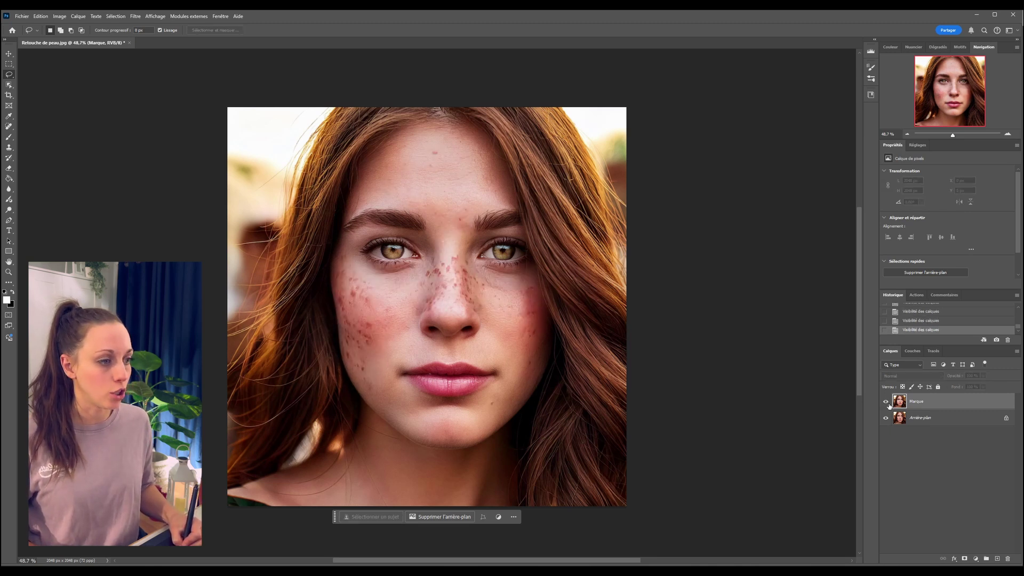
{"action": "left_click", "coordinate": [886, 403]}
{"action": "scroll", "coordinate": [470, 310], "scroll_direction": "down", "scroll_amount": 3}
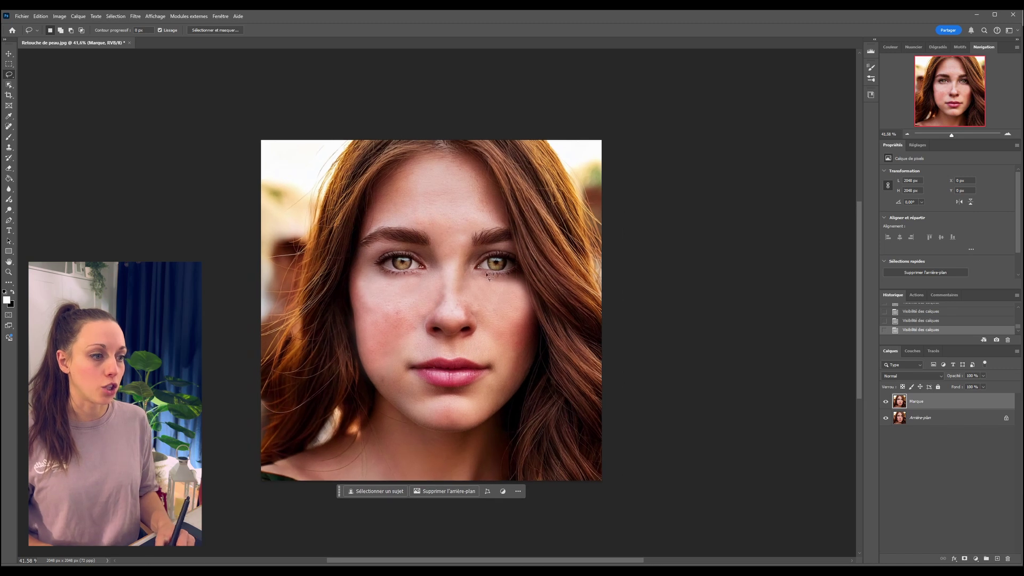
{"action": "scroll", "coordinate": [429, 303], "scroll_direction": "down", "scroll_amount": 1}
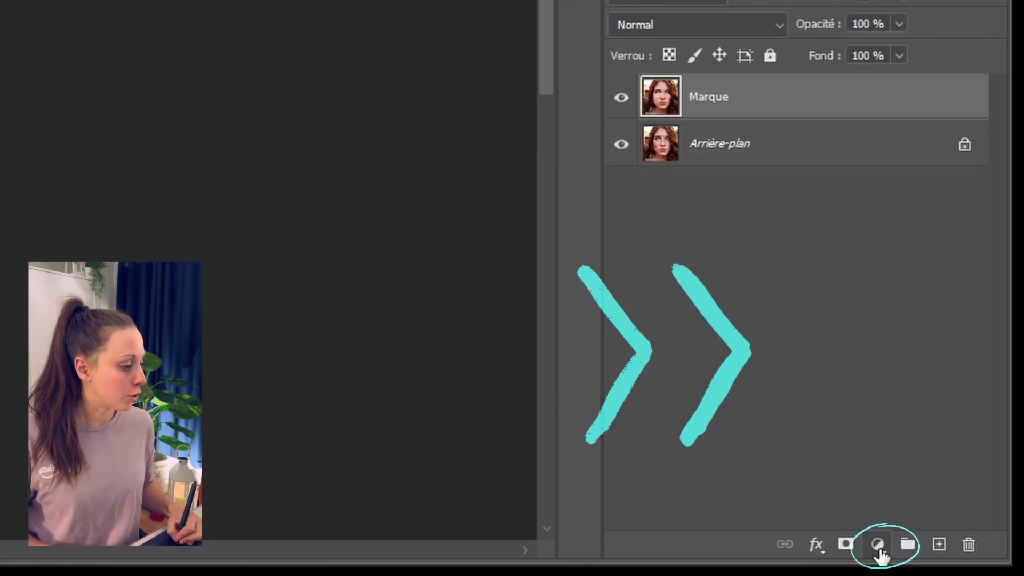
Add a Color Balance adjustment layer with midtones at Cyan-Red -18, Magenta-Green +7 and Yellow-Blue -21, and select its mask
{"action": "left_click", "coordinate": [976, 558]}
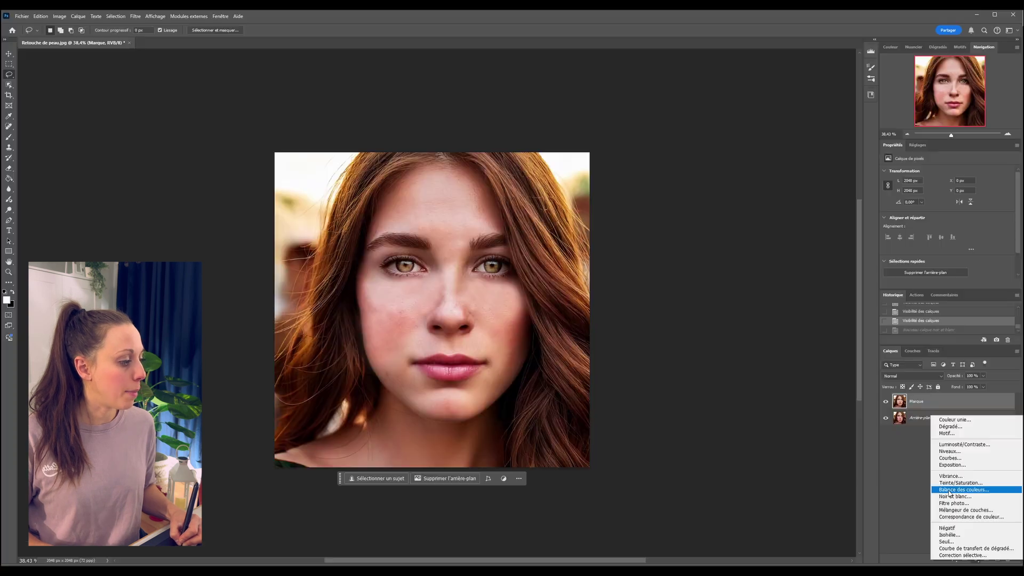
{"action": "left_click", "coordinate": [780, 349]}
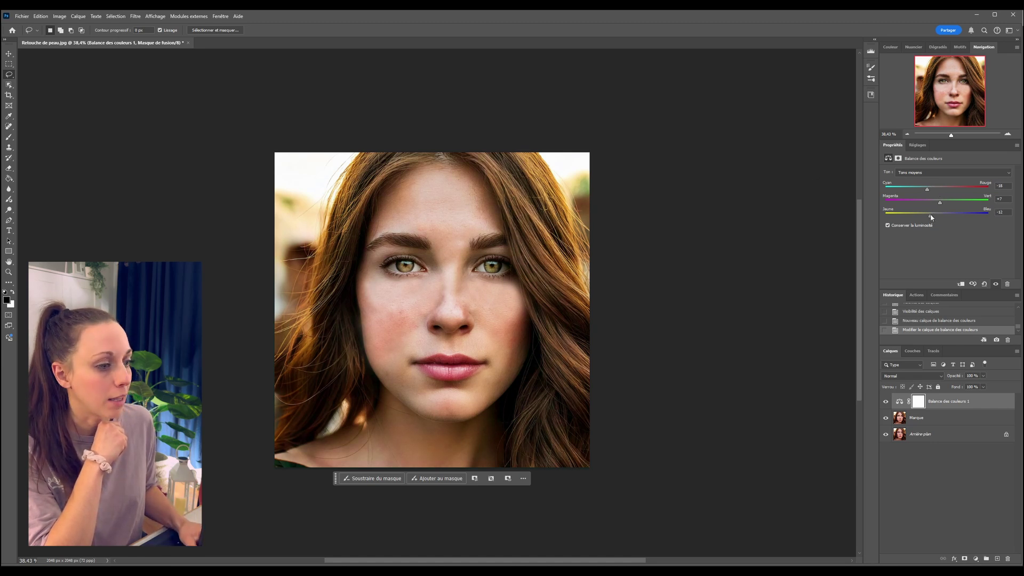
{"action": "left_click_drag", "start_coordinate": [927, 216], "coordinate": [926, 215]}
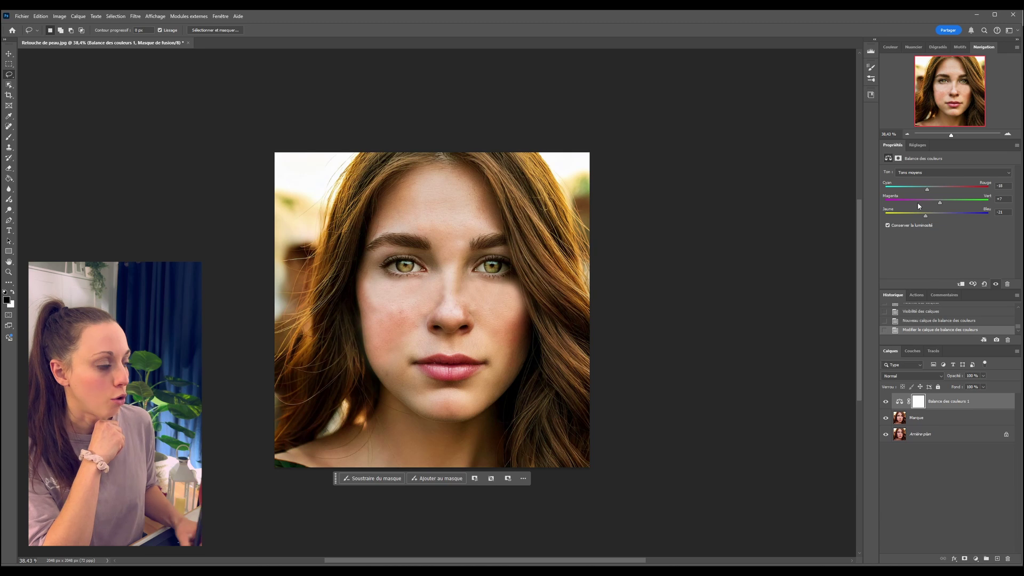
{"action": "left_click", "coordinate": [918, 403]}
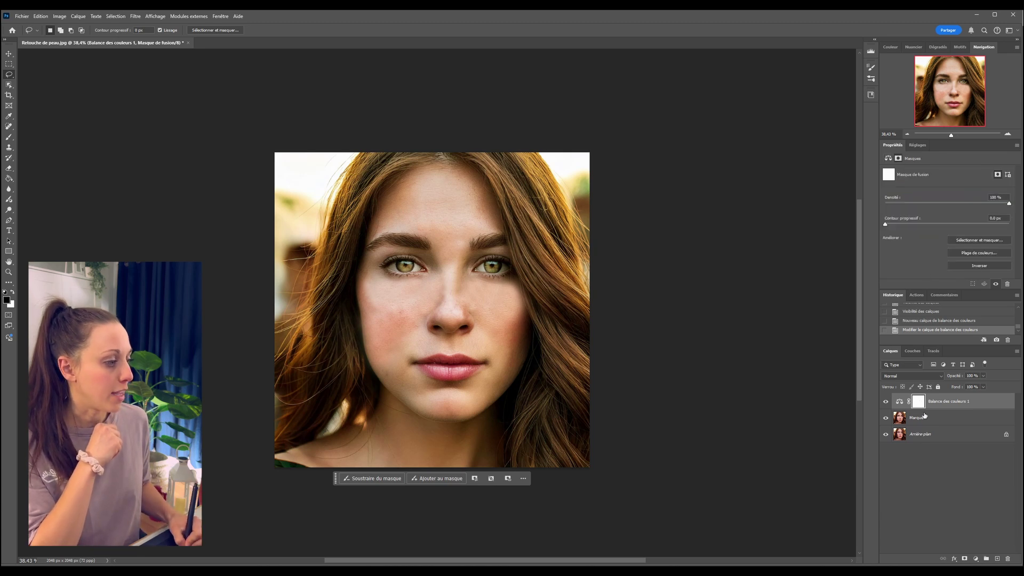
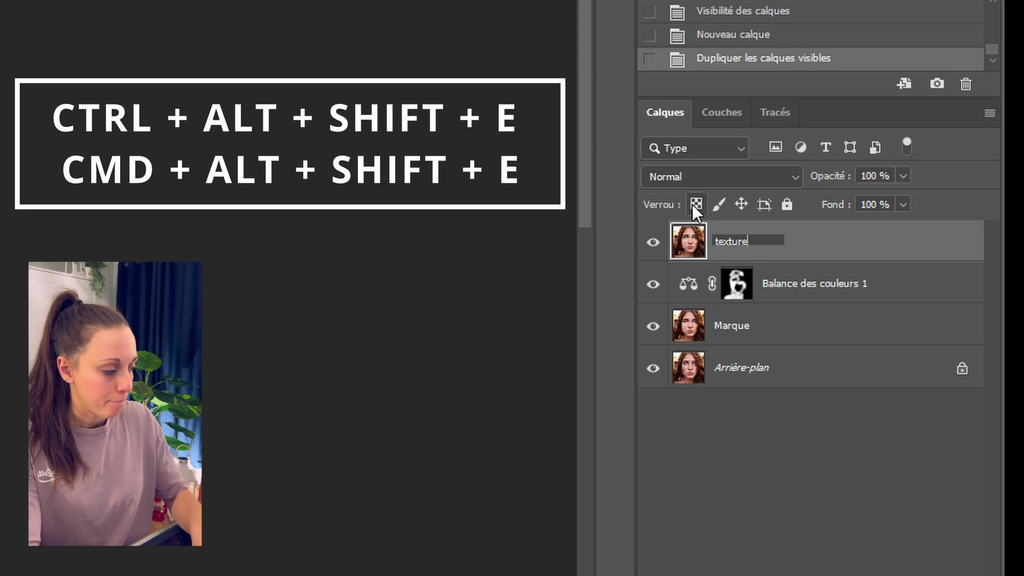
Name the merged layer "texture" and set its blend mode to Lumière vive (Vivid Light)
{"action": "key", "text": "Return"}
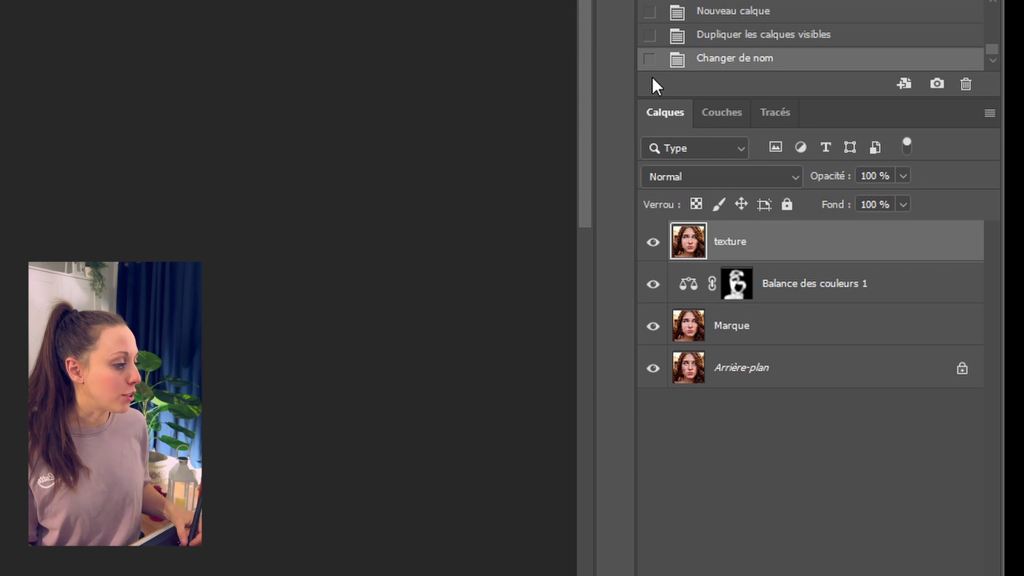
{"action": "left_click", "coordinate": [675, 176]}
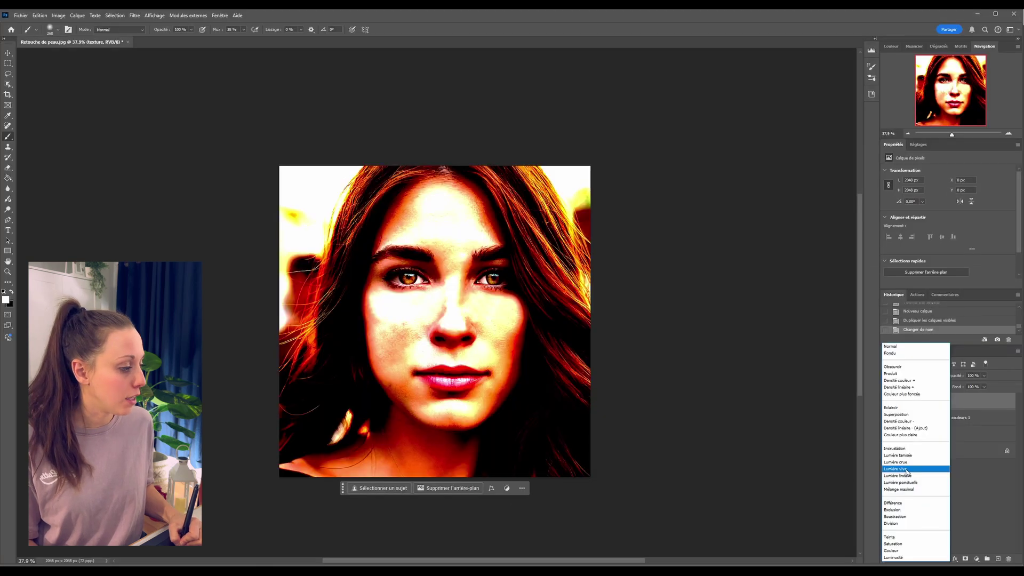
{"action": "left_click", "coordinate": [706, 415]}
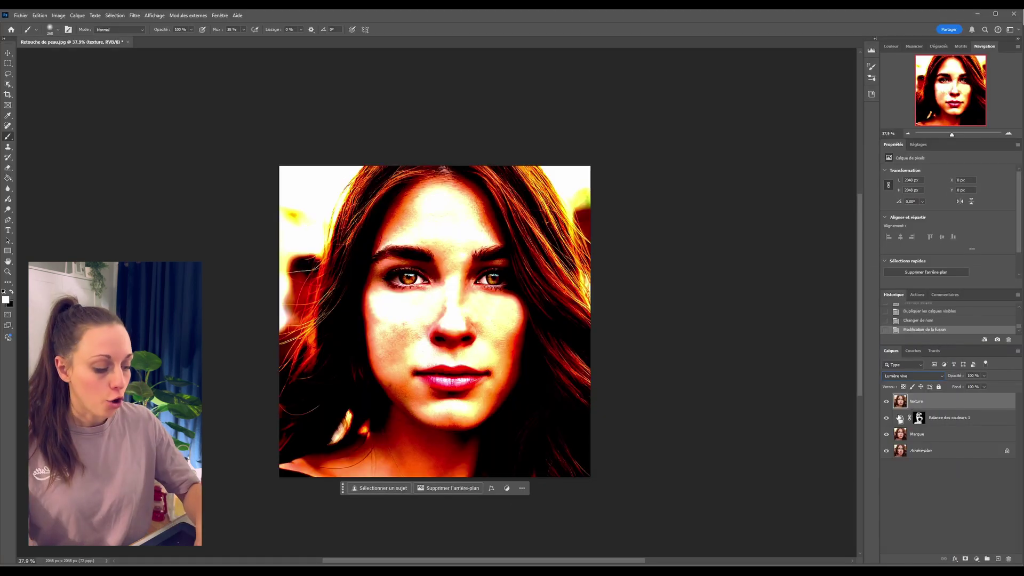
Invert the colours of the texture layer and convert it to a smart object
{"action": "key", "text": "ctrl+i"}
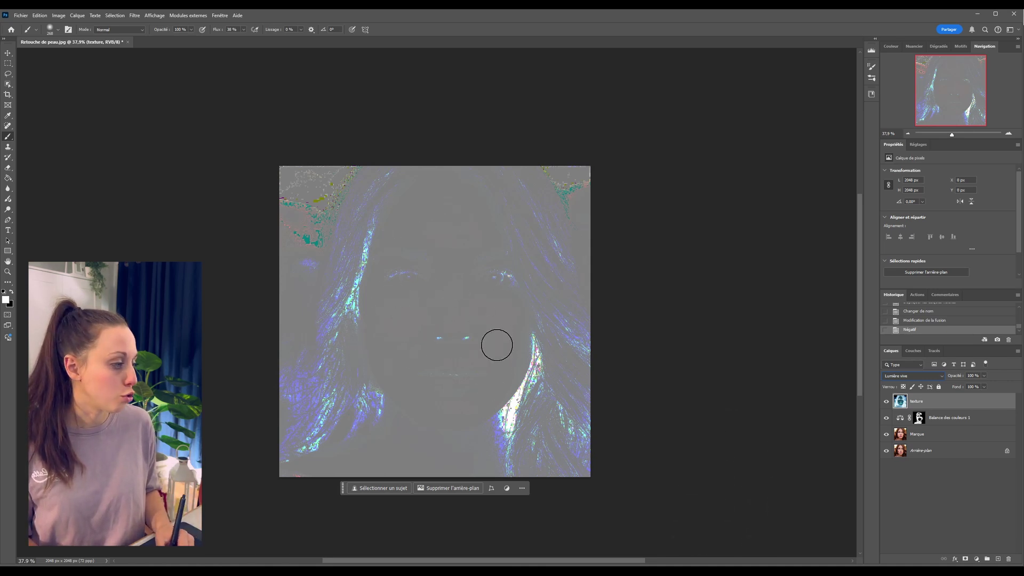
{"action": "right_click", "coordinate": [935, 404]}
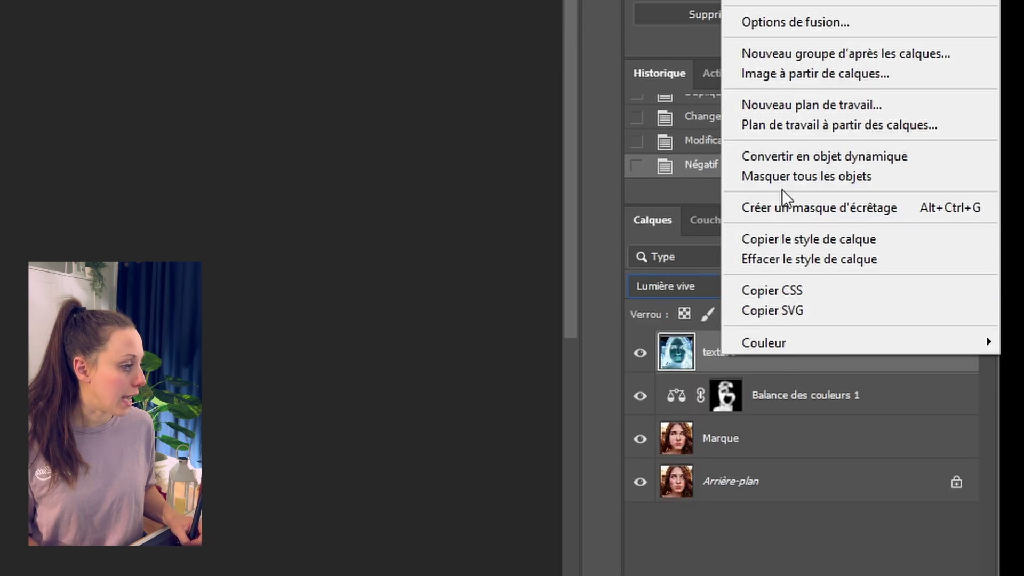
{"action": "left_click", "coordinate": [793, 158]}
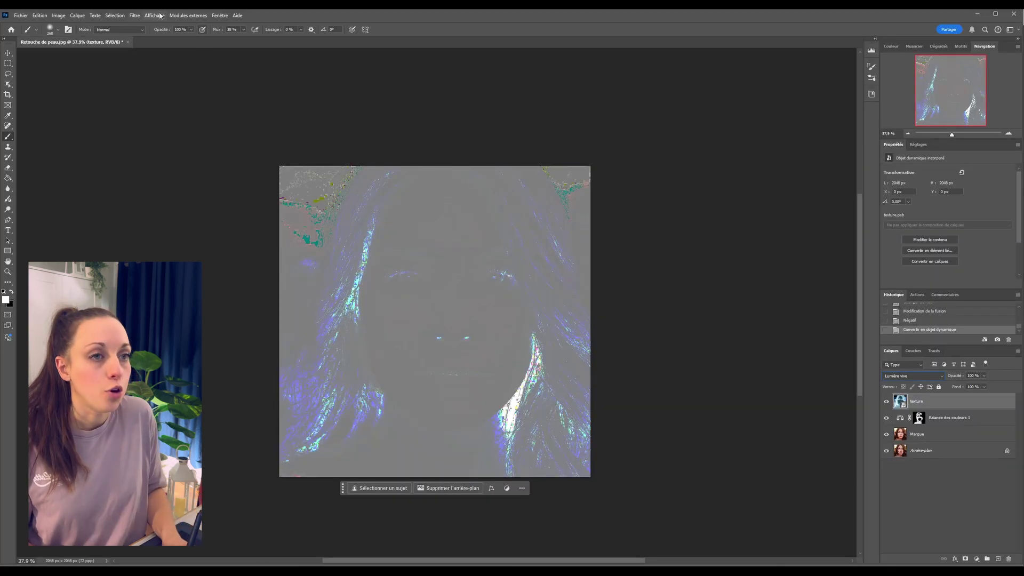
Apply a High Pass (Passe-haut) filter with a radius of 20.8 pixels to the texture layer
{"action": "left_click", "coordinate": [134, 15]}
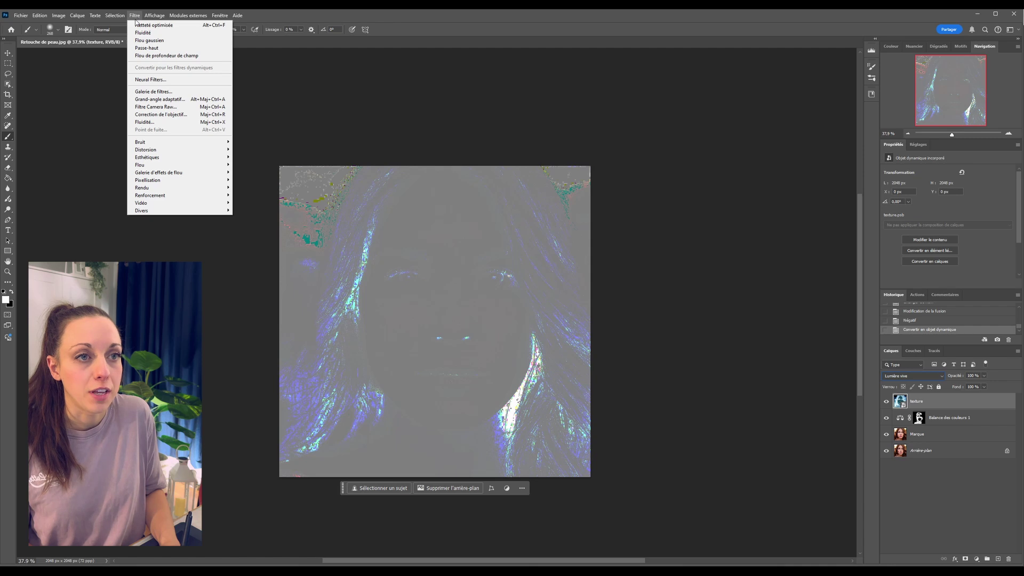
{"action": "mouse_move", "coordinate": [223, 211]}
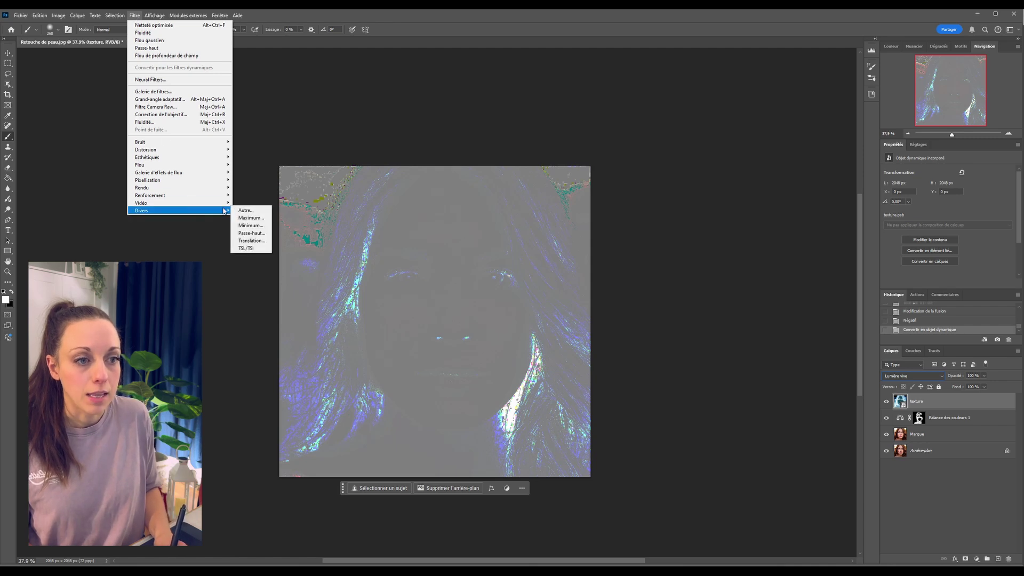
{"action": "left_click", "coordinate": [251, 233]}
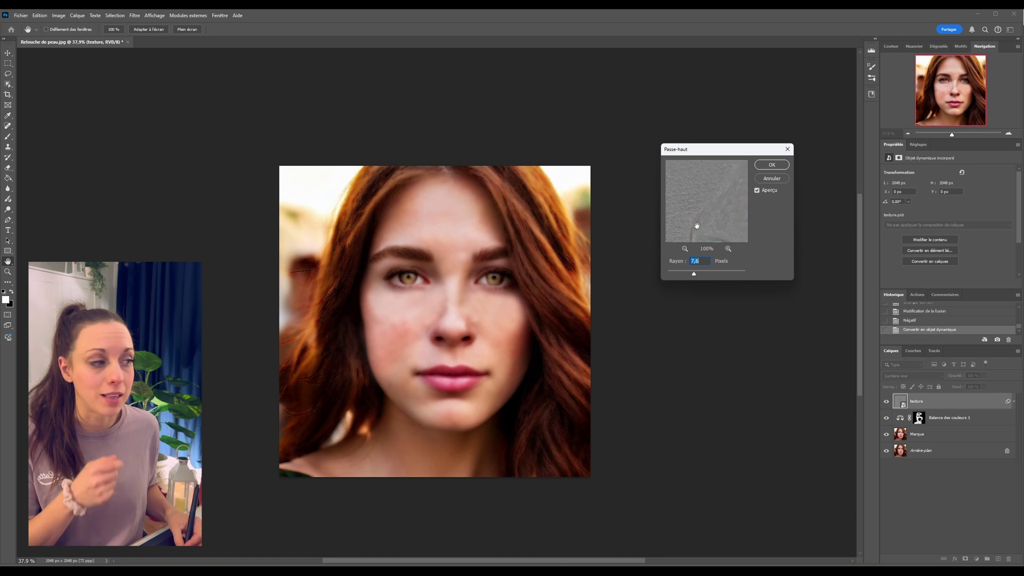
{"action": "left_click_drag", "start_coordinate": [695, 271], "coordinate": [701, 275]}
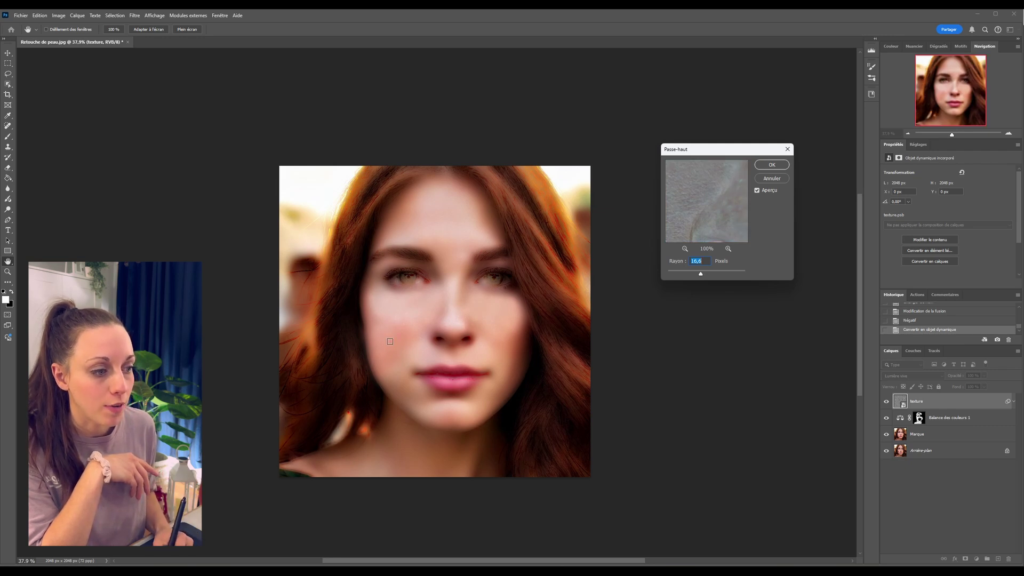
{"action": "left_click_drag", "start_coordinate": [701, 274], "coordinate": [703, 273]}
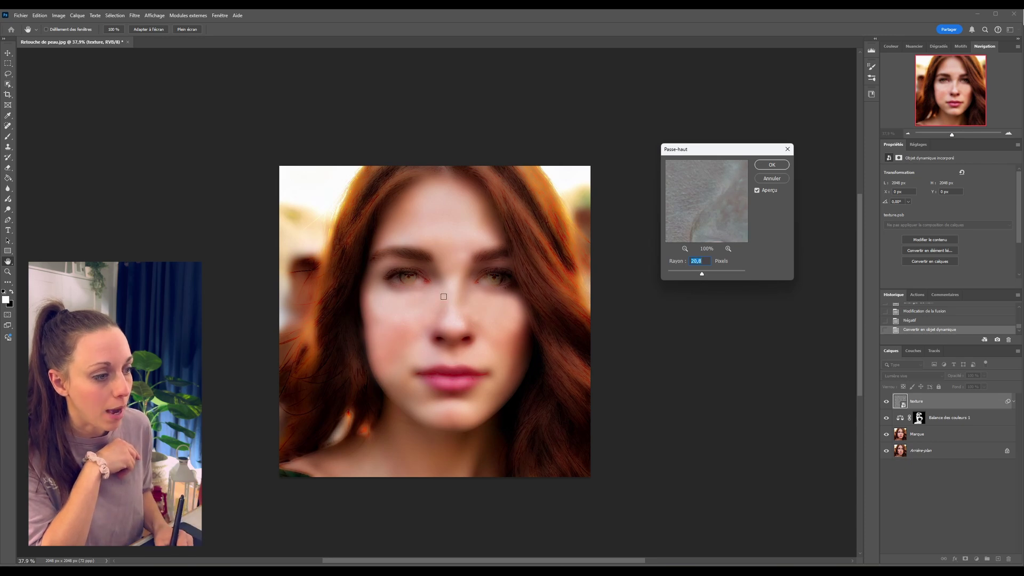
{"action": "left_click_drag", "start_coordinate": [703, 275], "coordinate": [707, 274]}
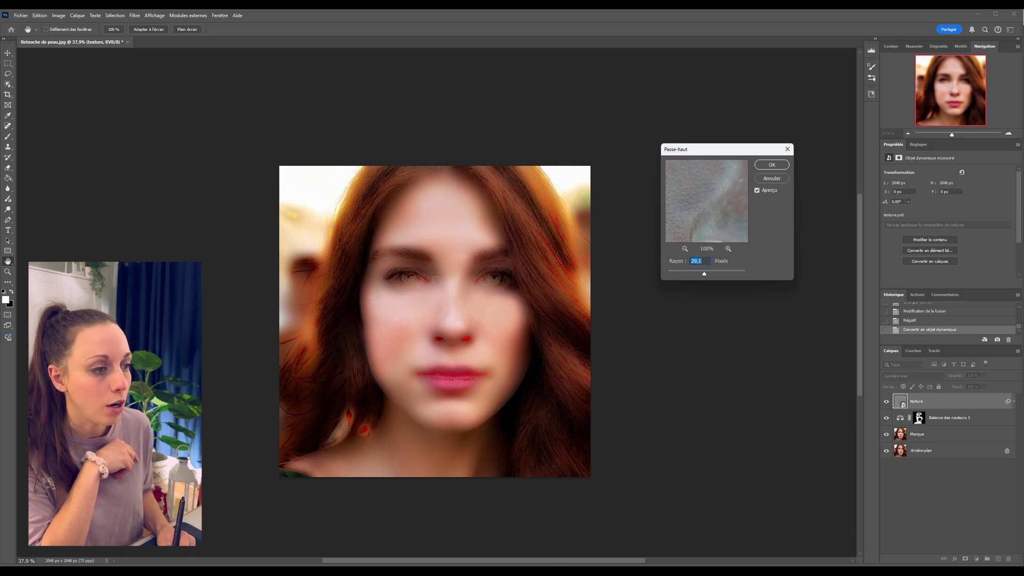
{"action": "left_click_drag", "start_coordinate": [705, 275], "coordinate": [702, 274]}
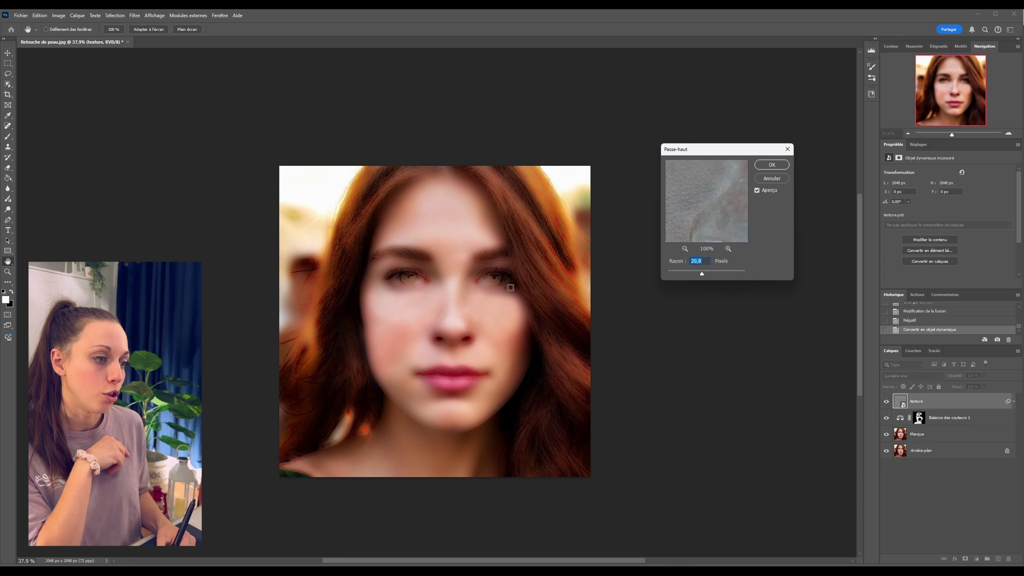
{"action": "left_click", "coordinate": [772, 165]}
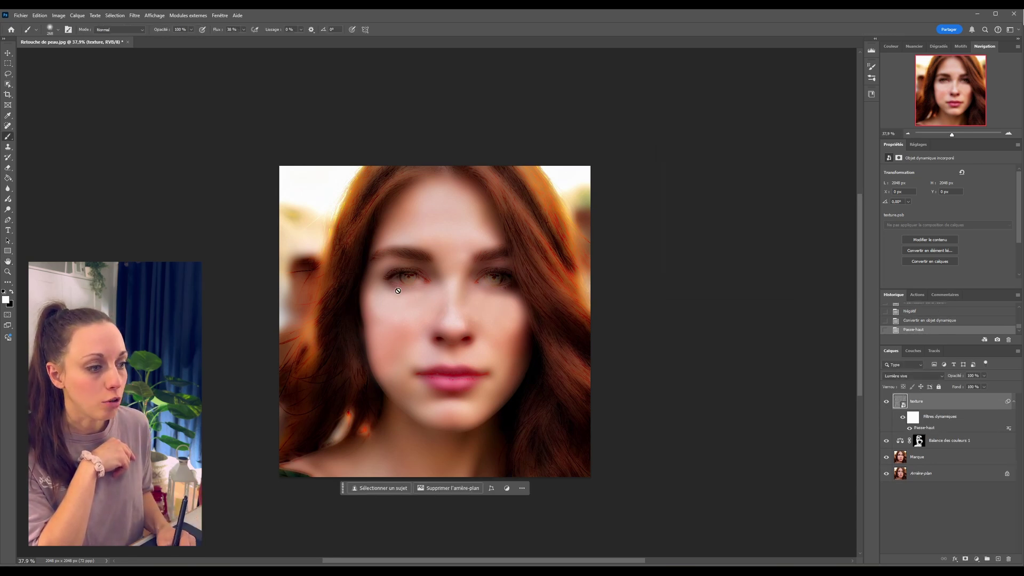
Apply a Gaussian Blur (Flou gaussien) with a radius of 10.0 pixels to the texture layer
{"action": "left_click", "coordinate": [134, 16]}
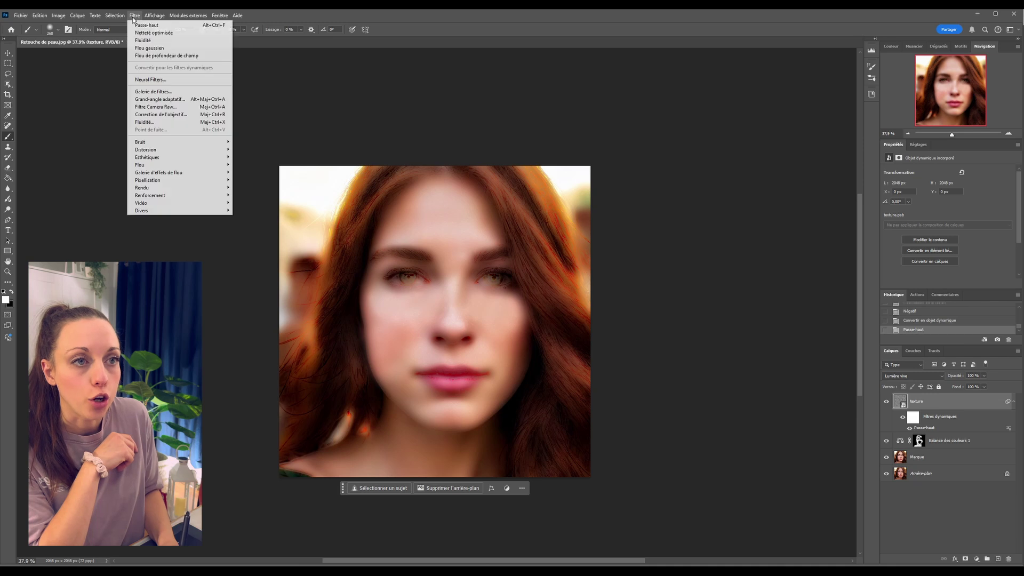
{"action": "mouse_move", "coordinate": [203, 165]}
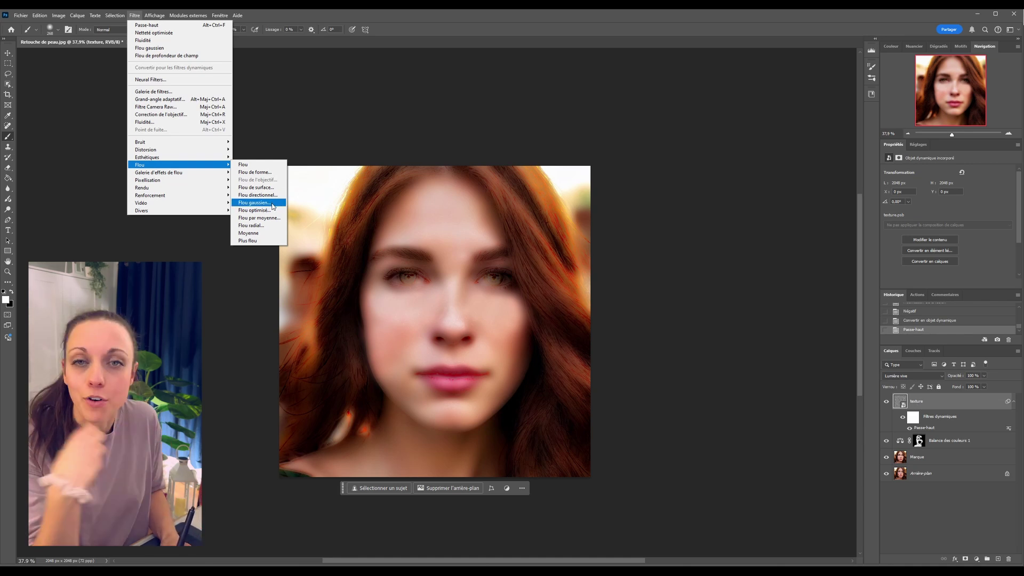
{"action": "left_click", "coordinate": [255, 203]}
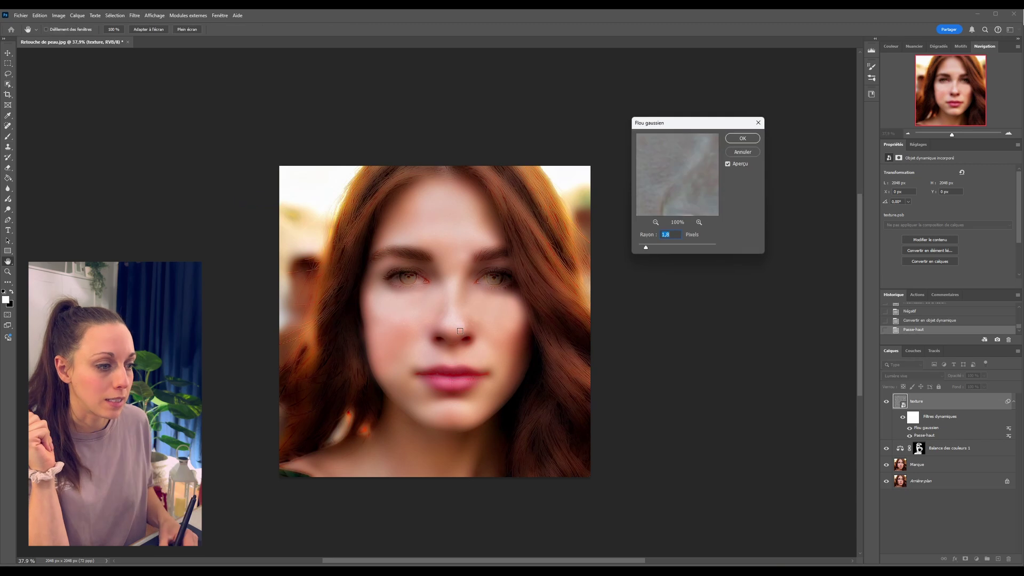
{"action": "left_click_drag", "start_coordinate": [647, 249], "coordinate": [651, 247]}
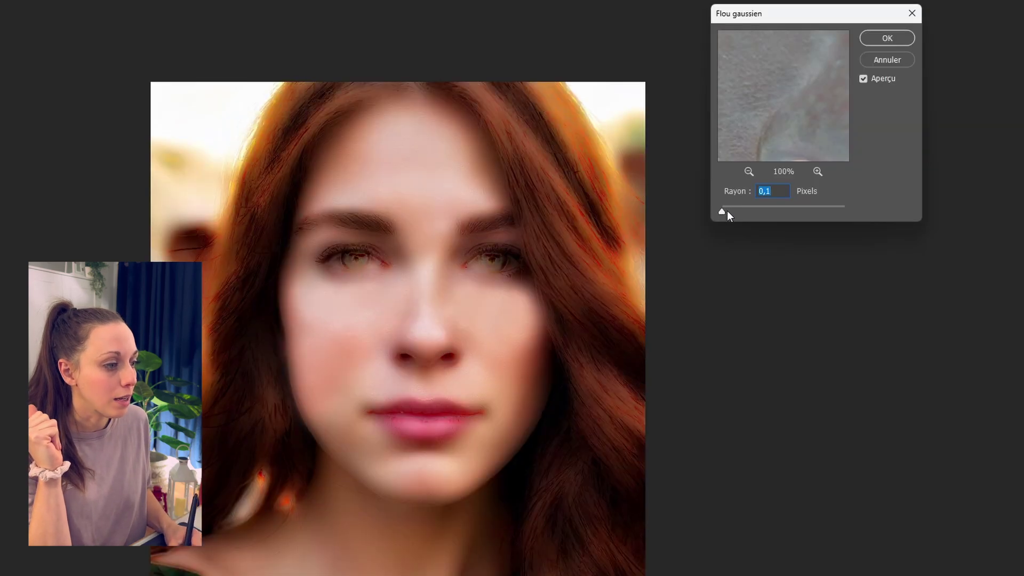
{"action": "left_click_drag", "start_coordinate": [740, 209], "coordinate": [769, 206]}
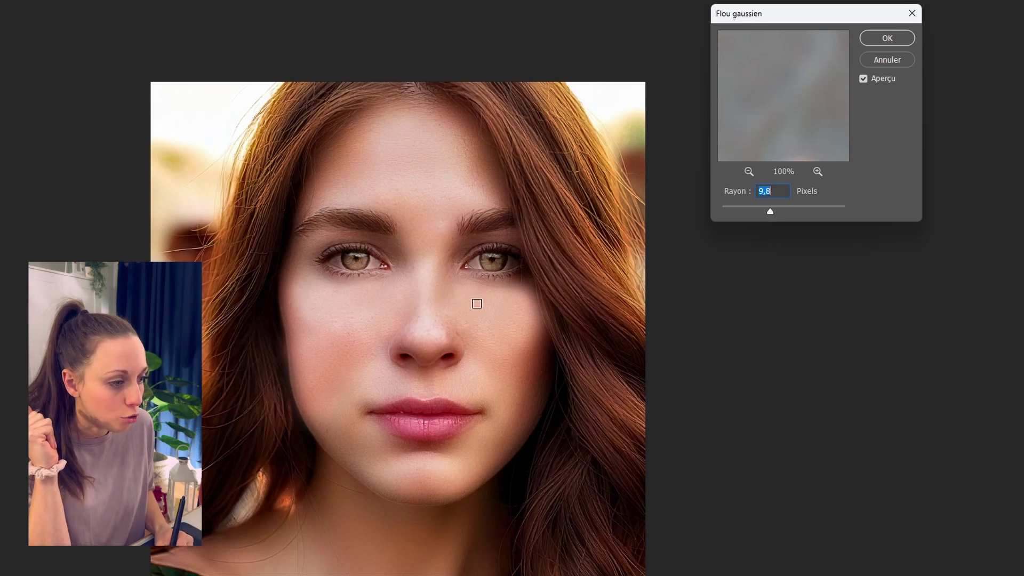
{"action": "mouse_move", "coordinate": [770, 209]}
{"action": "left_mouse_down"}
{"action": "mouse_move", "coordinate": [723, 207]}
{"action": "mouse_move", "coordinate": [766, 213]}
{"action": "left_mouse_up"}
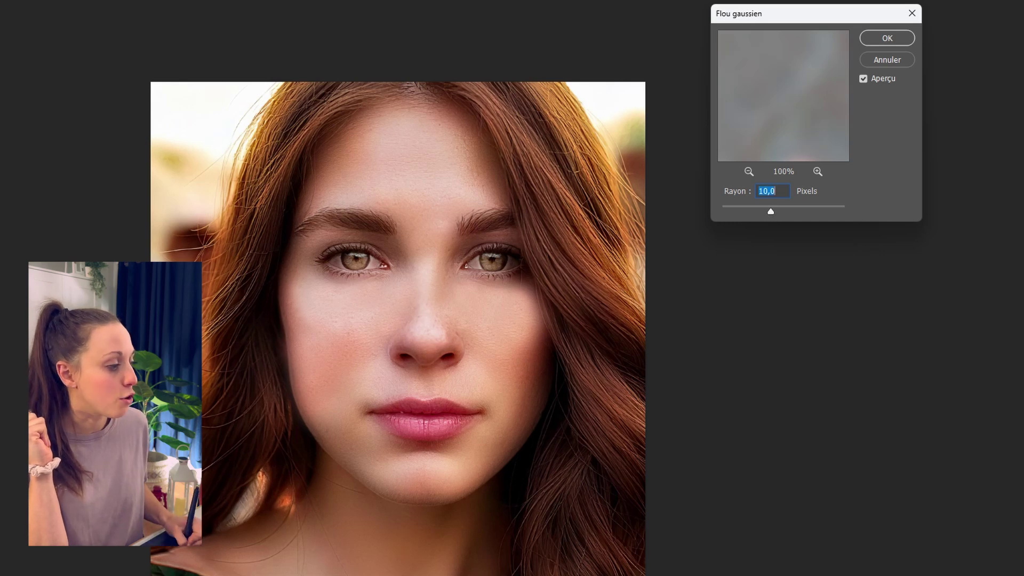
{"action": "key", "text": "Return"}
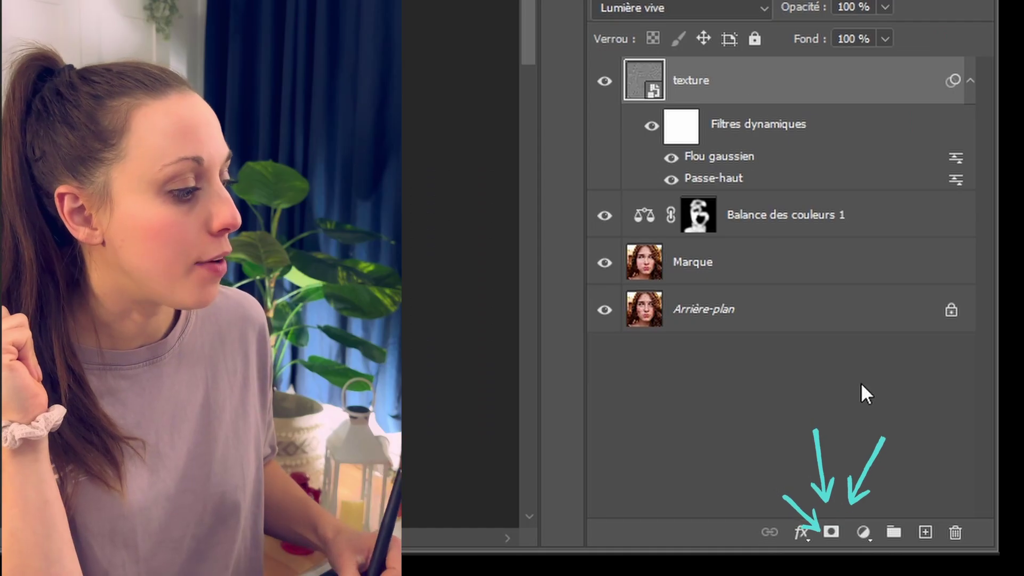
Hide the texture layer with a black layer mask and paint its smoothing back over the facial skin with a white brush
{"action": "left_click", "coordinate": [833, 535]}
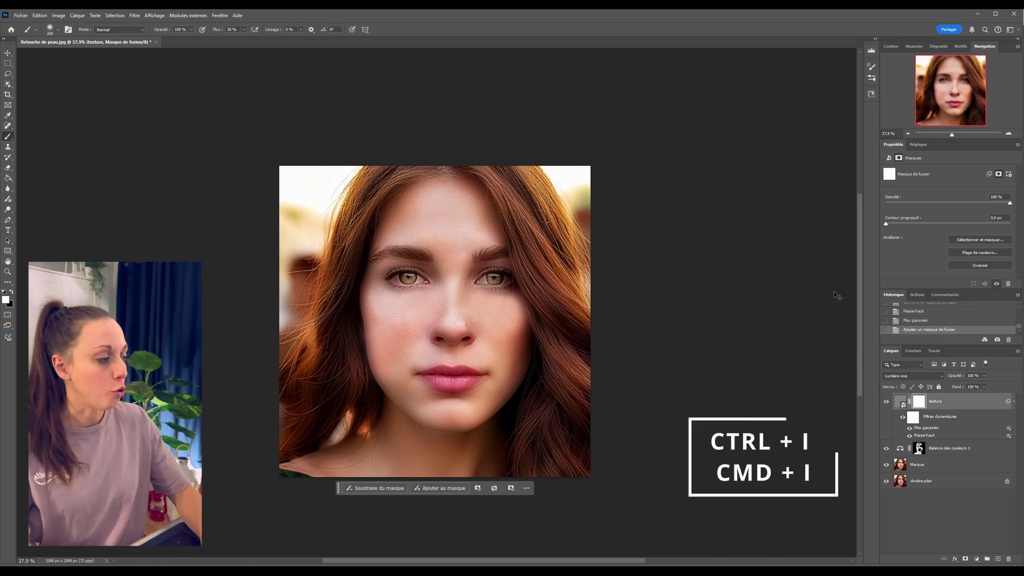
{"action": "key", "text": "ctrl+i"}
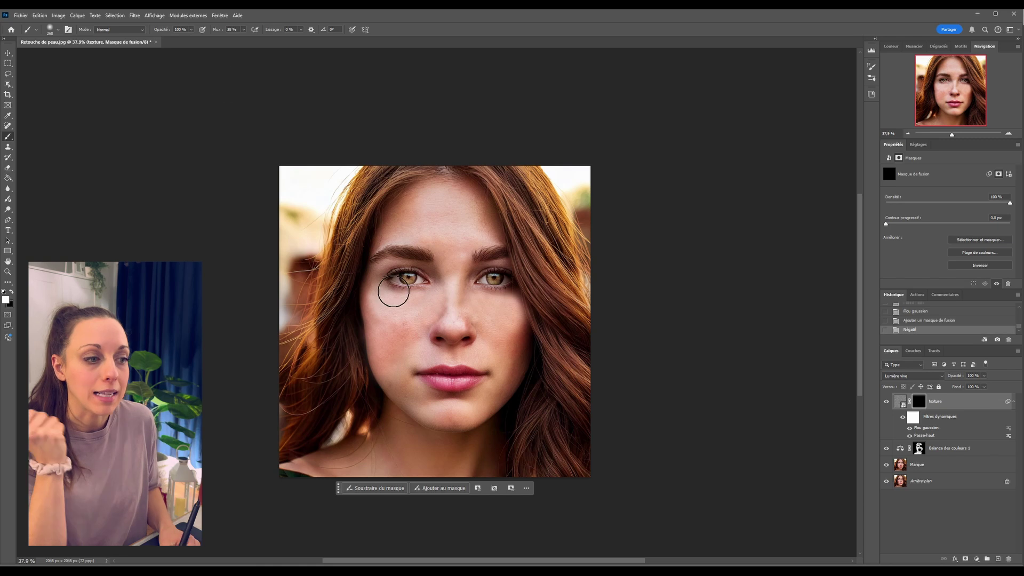
{"action": "scroll", "coordinate": [398, 315], "scroll_direction": "up", "scroll_amount": 2}
{"action": "scroll", "coordinate": [398, 315], "scroll_direction": "up", "scroll_amount": 1}
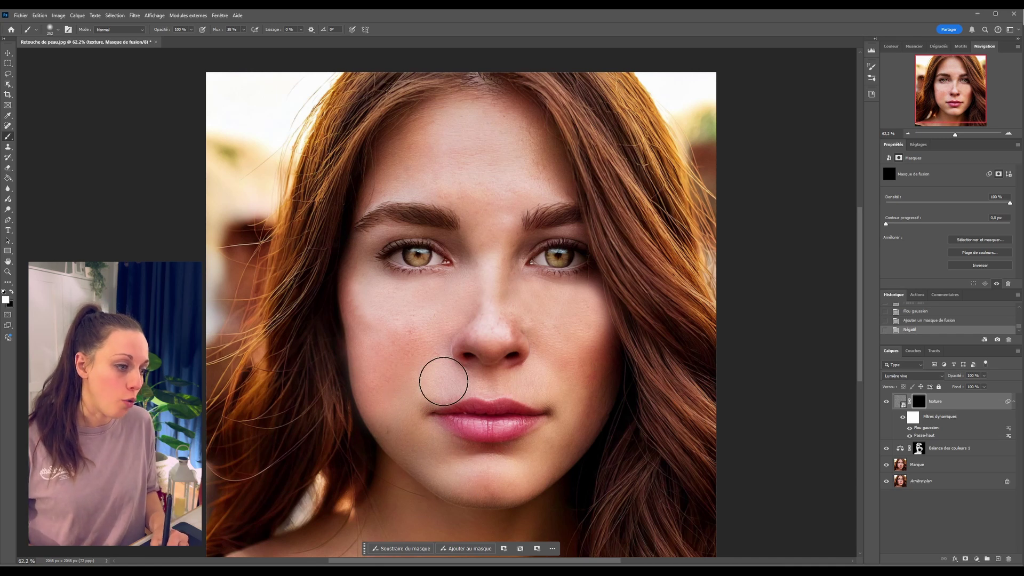
{"action": "mouse_move", "coordinate": [443, 377]}
{"action": "left_mouse_down"}
{"action": "mouse_move", "coordinate": [354, 299]}
{"action": "mouse_move", "coordinate": [366, 224]}
{"action": "mouse_move", "coordinate": [385, 216]}
{"action": "mouse_move", "coordinate": [345, 244]}
{"action": "left_mouse_up"}
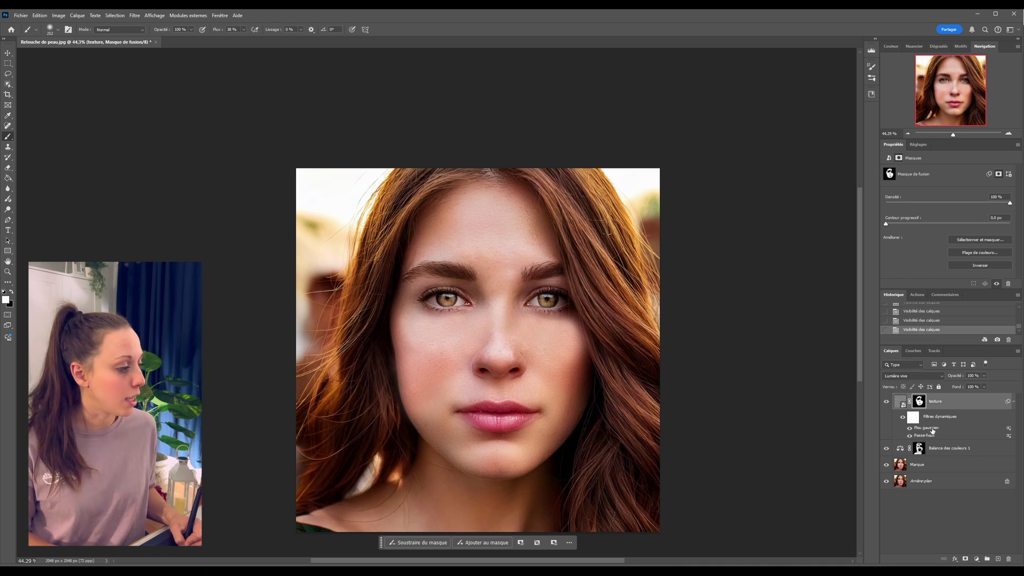
Set the radius of the texture layer's Gaussian Blur smart filter to 2.6 pixels
{"action": "double_click", "coordinate": [928, 428]}
{"action": "mouse_move", "coordinate": [670, 249]}
{"action": "left_mouse_down"}
{"action": "mouse_move", "coordinate": [679, 246]}
{"action": "mouse_move", "coordinate": [650, 248]}
{"action": "left_mouse_up"}
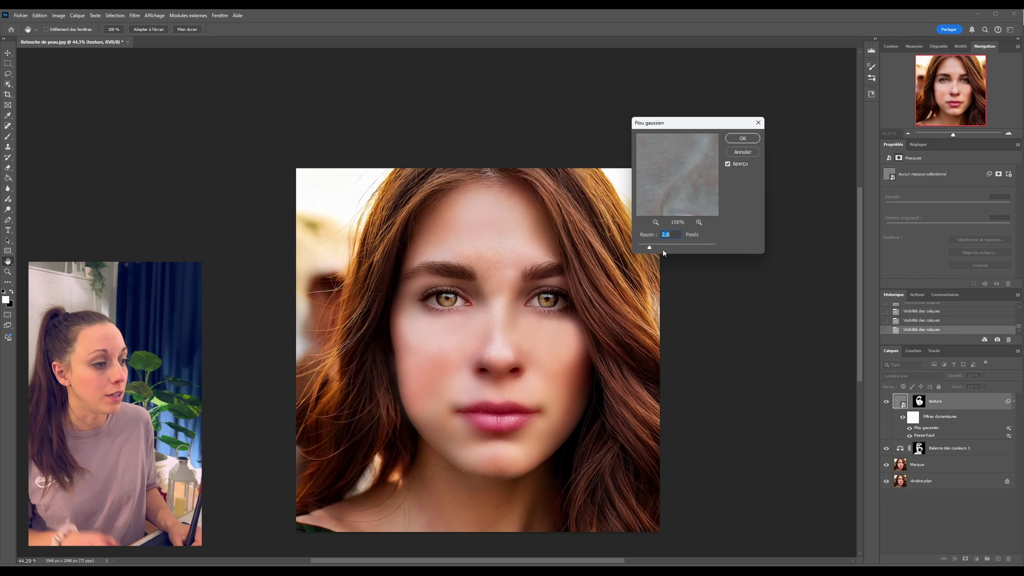
{"action": "key", "text": "Return"}
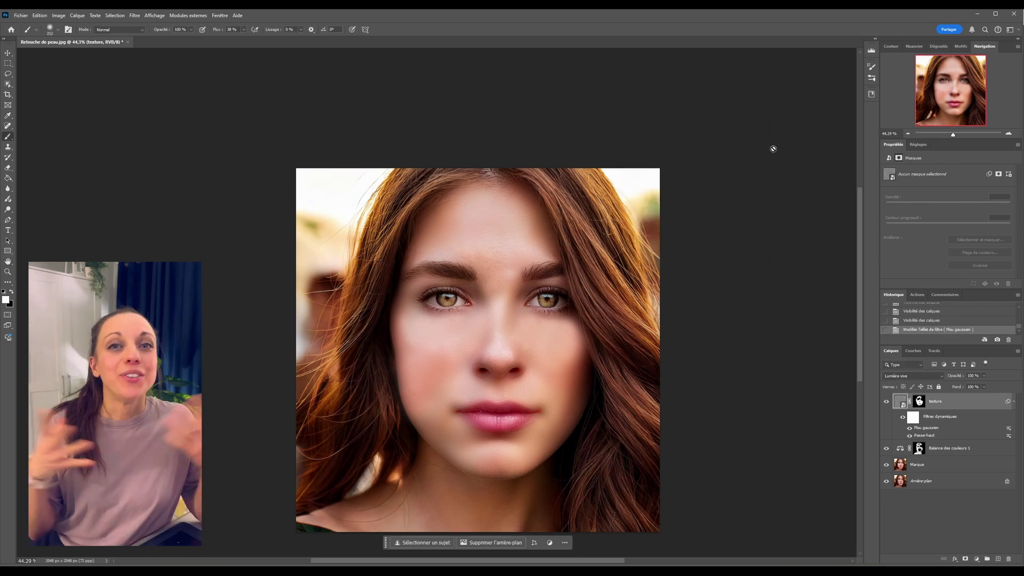